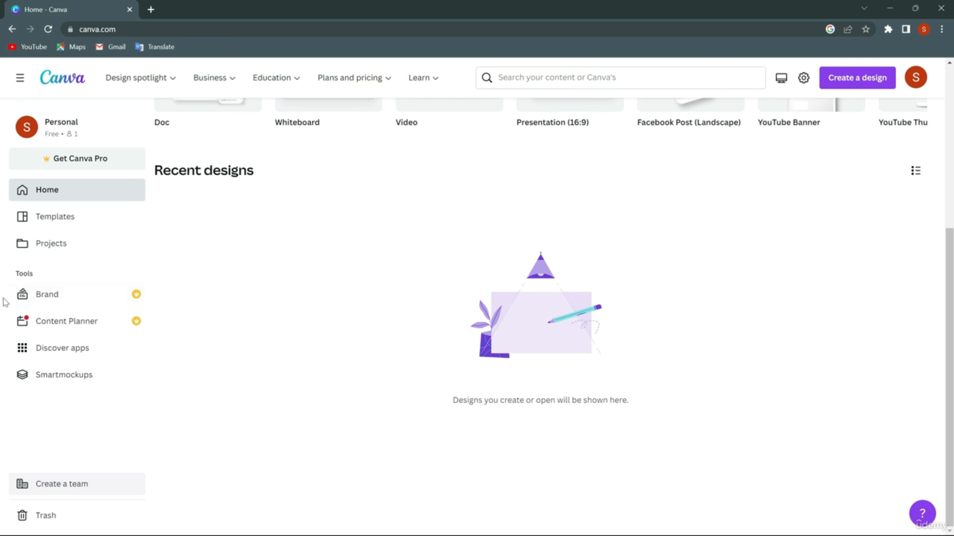
Step: Look over the home page down to the recent designs and switch the browser to full screen
{"action": "scroll", "coordinate": [439, 325], "scroll_direction": "up", "scroll_amount": 5}
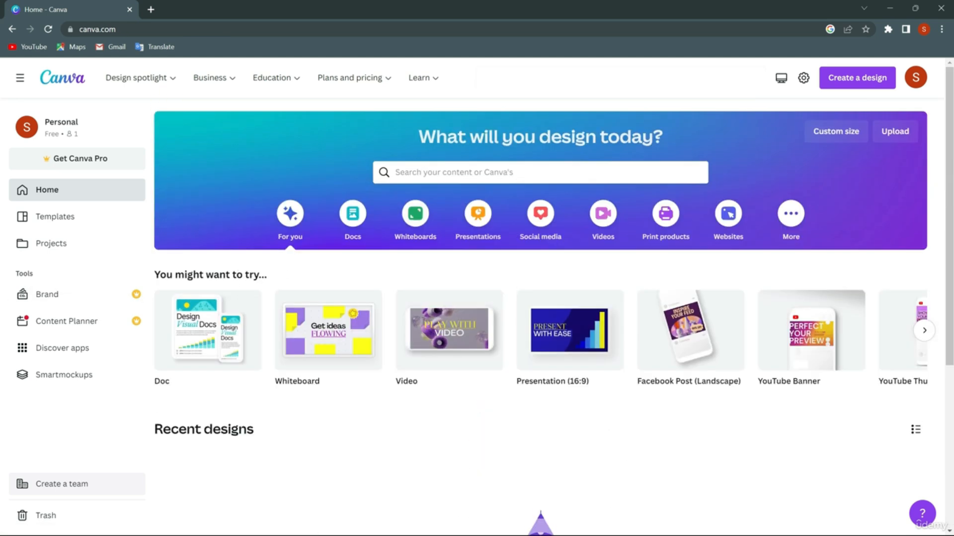
{"action": "scroll", "coordinate": [281, 289], "scroll_direction": "down", "scroll_amount": 5}
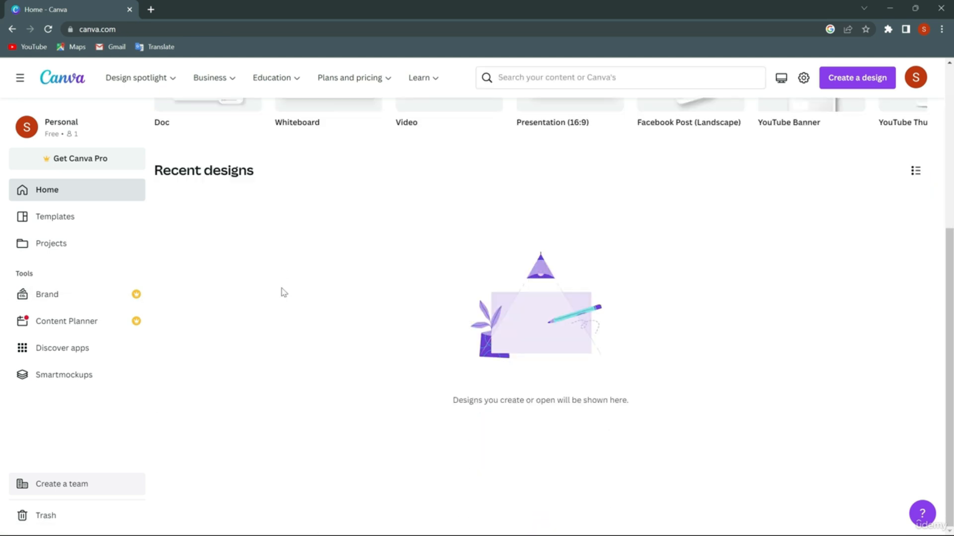
{"action": "scroll", "coordinate": [283, 292], "scroll_direction": "up", "scroll_amount": 5}
{"action": "scroll", "coordinate": [283, 293], "scroll_direction": "down", "scroll_amount": 5}
{"action": "scroll", "coordinate": [446, 319], "scroll_direction": "up", "scroll_amount": 5}
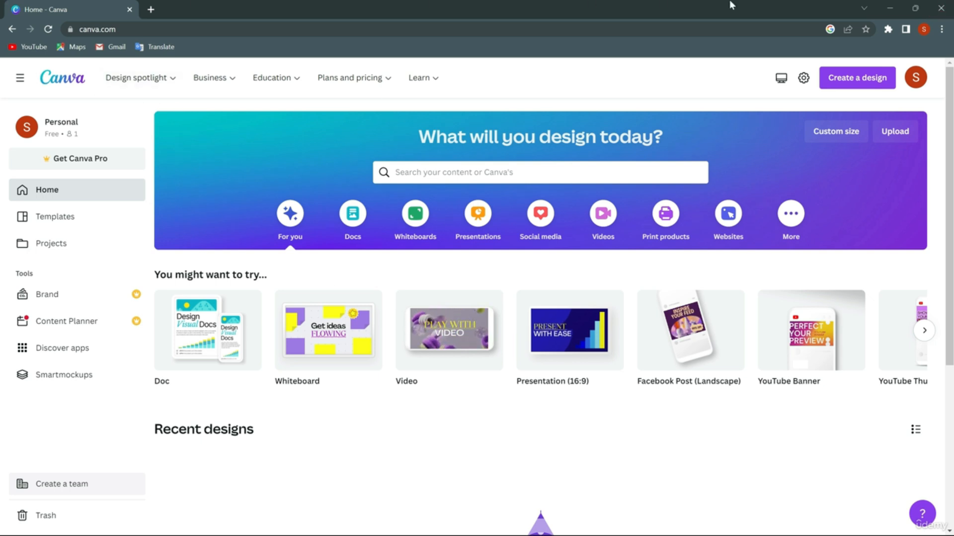
{"action": "scroll", "coordinate": [549, 453], "scroll_direction": "down", "scroll_amount": 5}
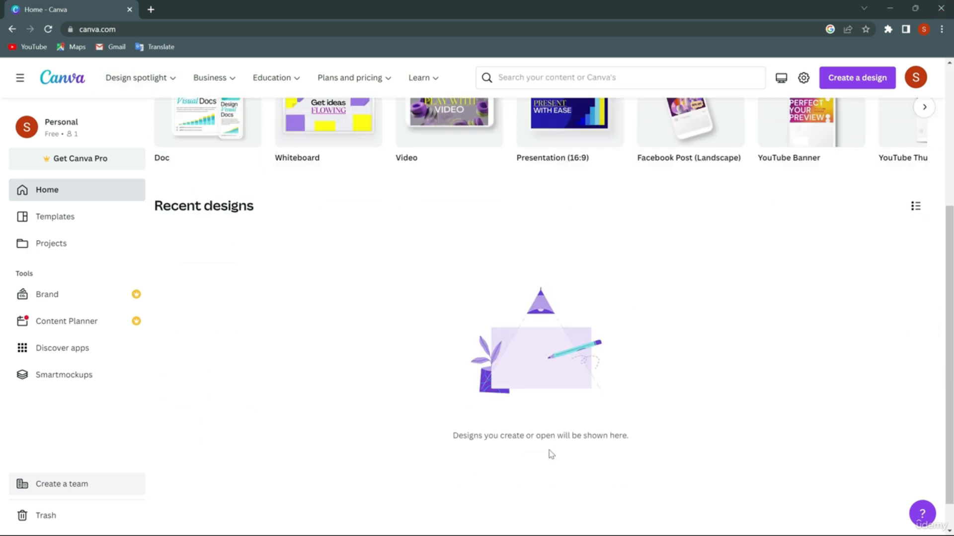
{"action": "scroll", "coordinate": [431, 377], "scroll_direction": "up", "scroll_amount": 5}
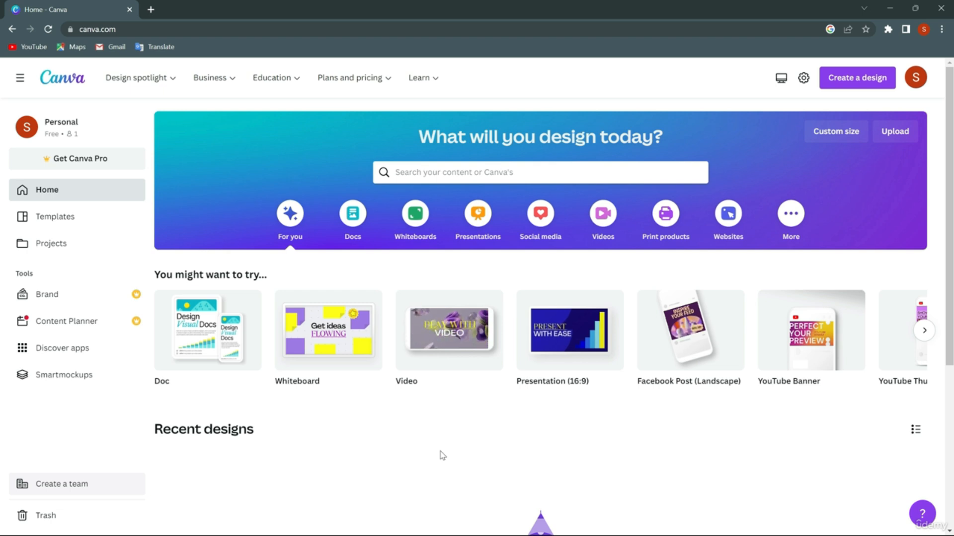
{"action": "key", "text": "F11"}
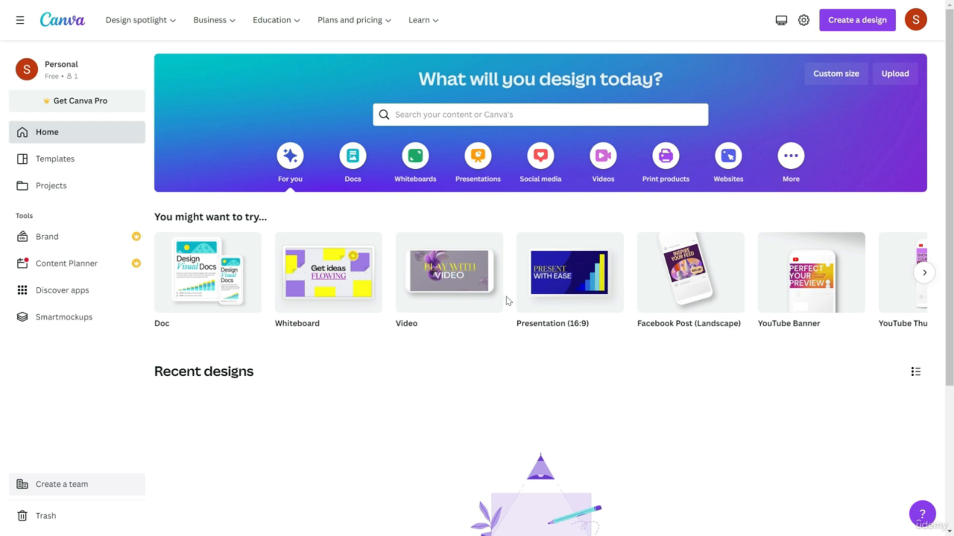
Step: Examine the suggested design types on the home page, from Doc to YouTube Thumbnail and beyond
{"action": "scroll", "coordinate": [473, 207], "scroll_direction": "down", "scroll_amount": 4}
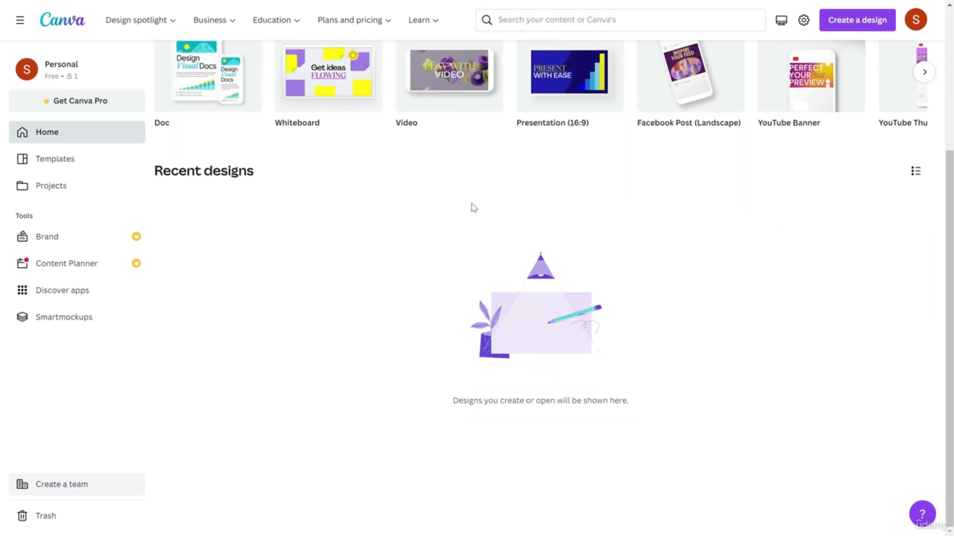
{"action": "scroll", "coordinate": [351, 284], "scroll_direction": "up", "scroll_amount": 4}
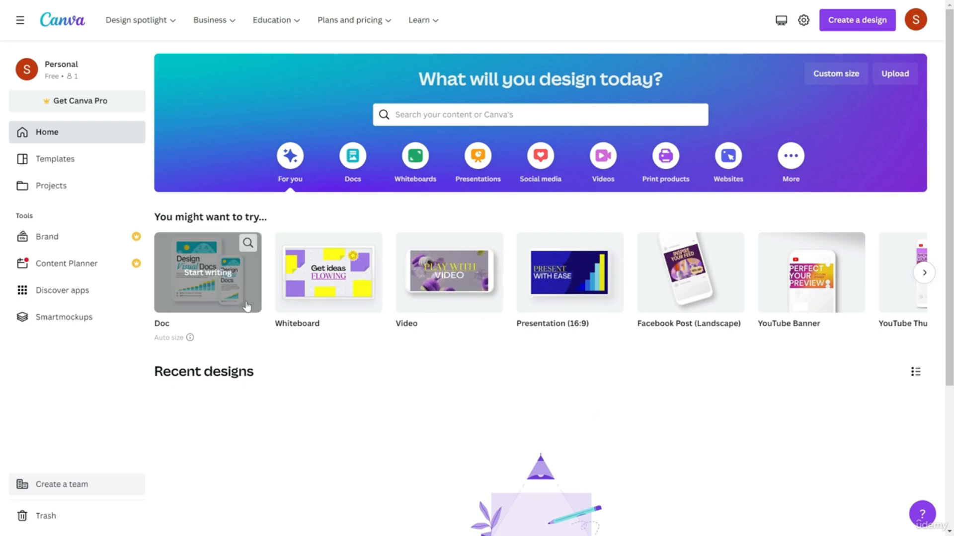
{"action": "scroll", "coordinate": [262, 370], "scroll_direction": "down", "scroll_amount": 4}
{"action": "scroll", "coordinate": [281, 260], "scroll_direction": "up", "scroll_amount": 4}
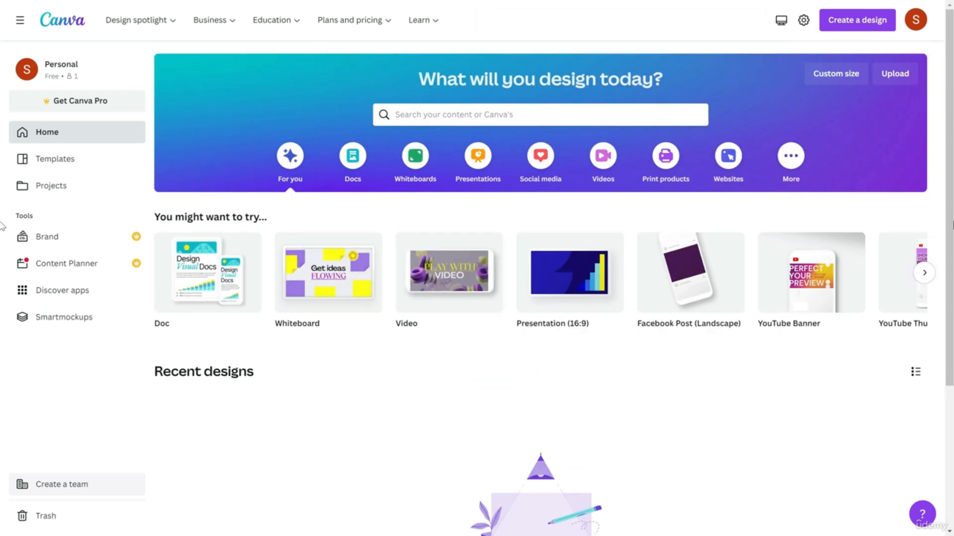
{"action": "left_click", "coordinate": [925, 273]}
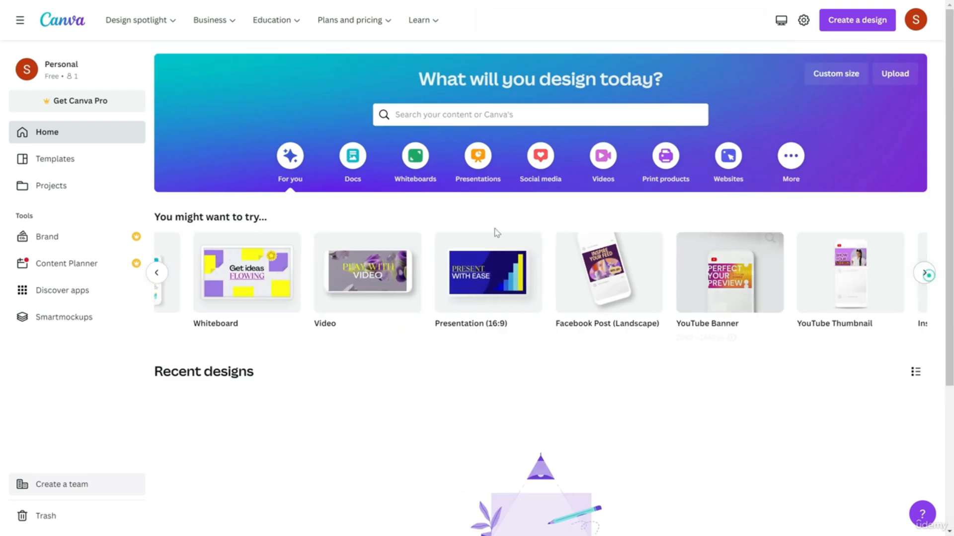
{"action": "left_click", "coordinate": [156, 273]}
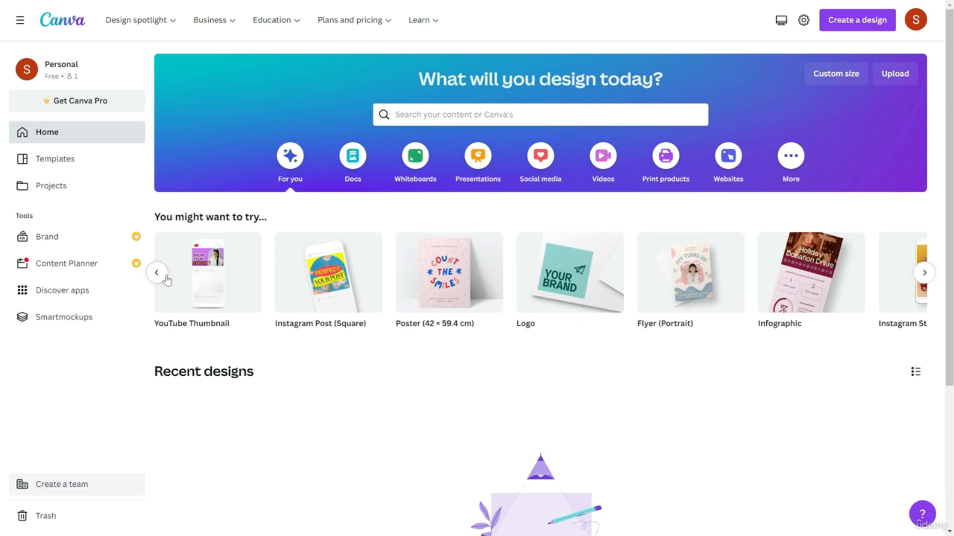
{"action": "left_click", "coordinate": [165, 277]}
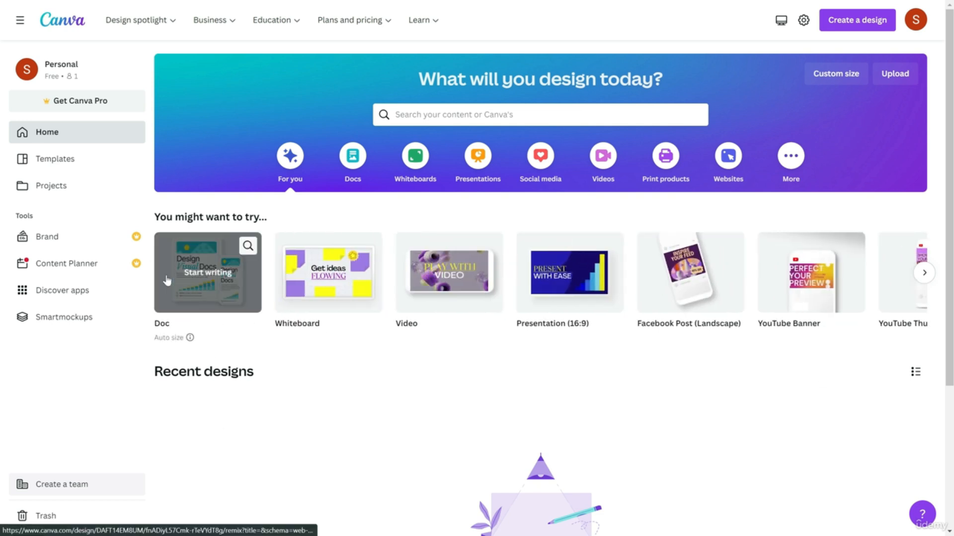
{"action": "left_click", "coordinate": [924, 274]}
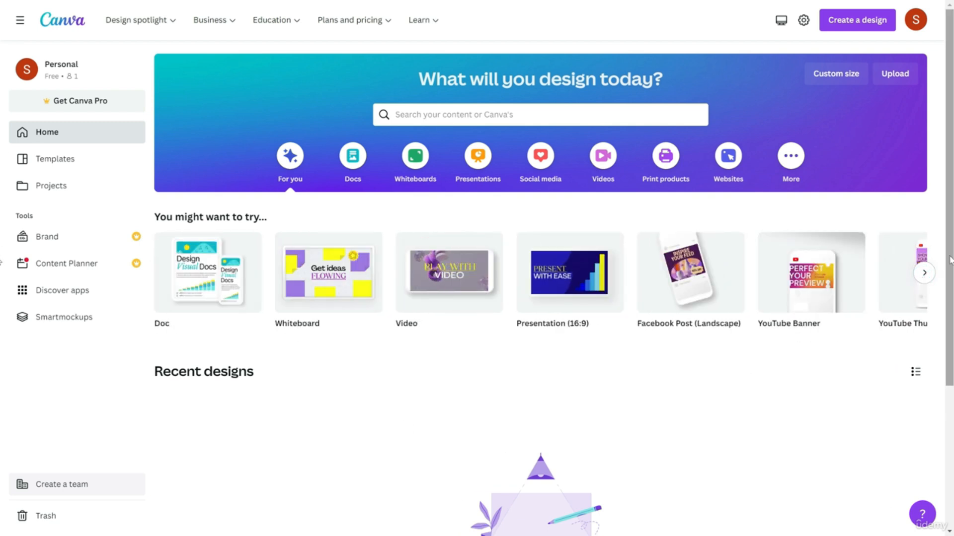
{"action": "left_click", "coordinate": [924, 273]}
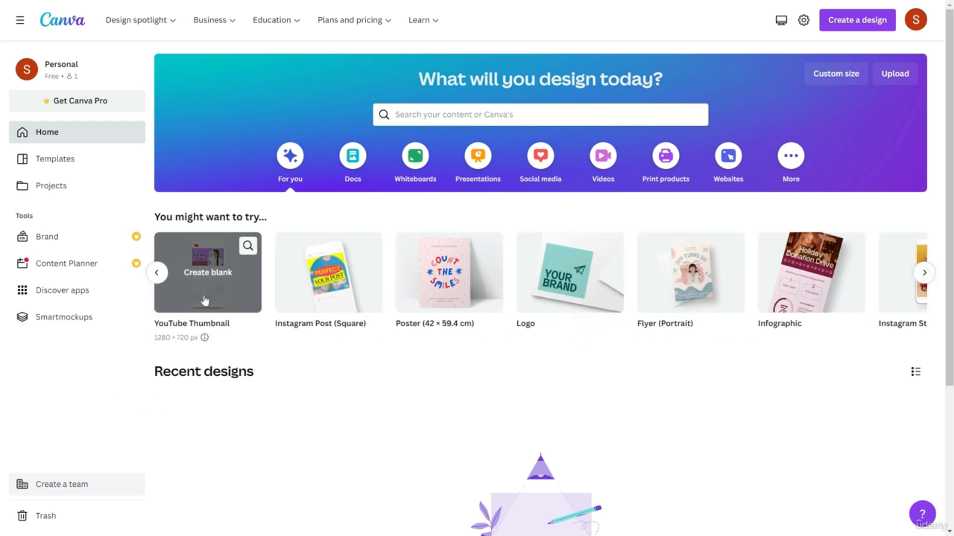
{"action": "mouse_move", "coordinate": [232, 294]}
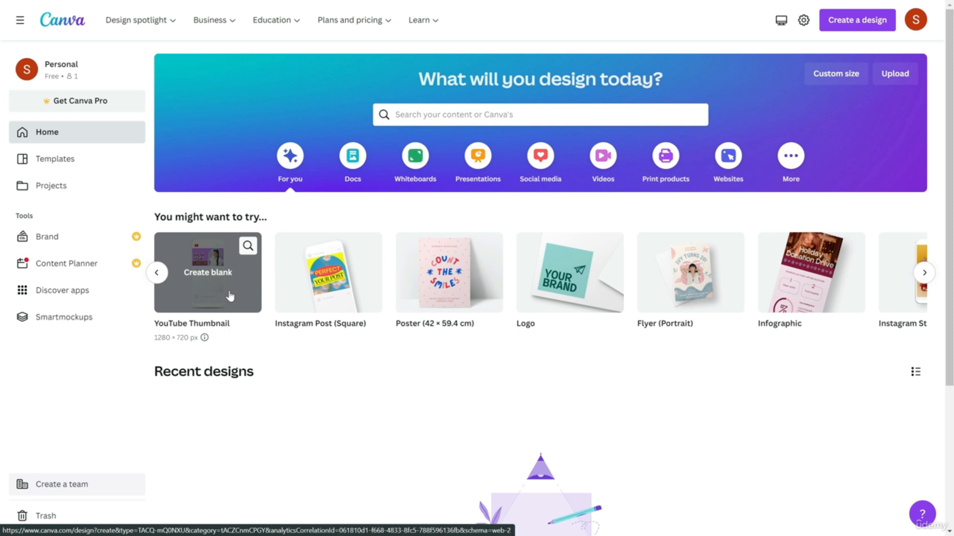
Step: Search for "youtube thumbnail" templates, look over them and create a blank YouTube Thumbnail design
{"action": "left_click", "coordinate": [490, 120]}
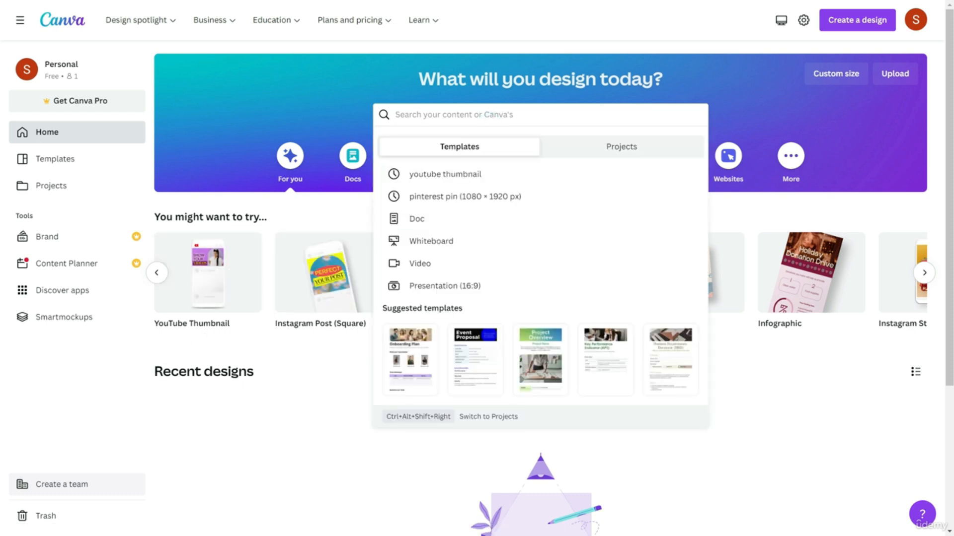
{"action": "left_click", "coordinate": [485, 175]}
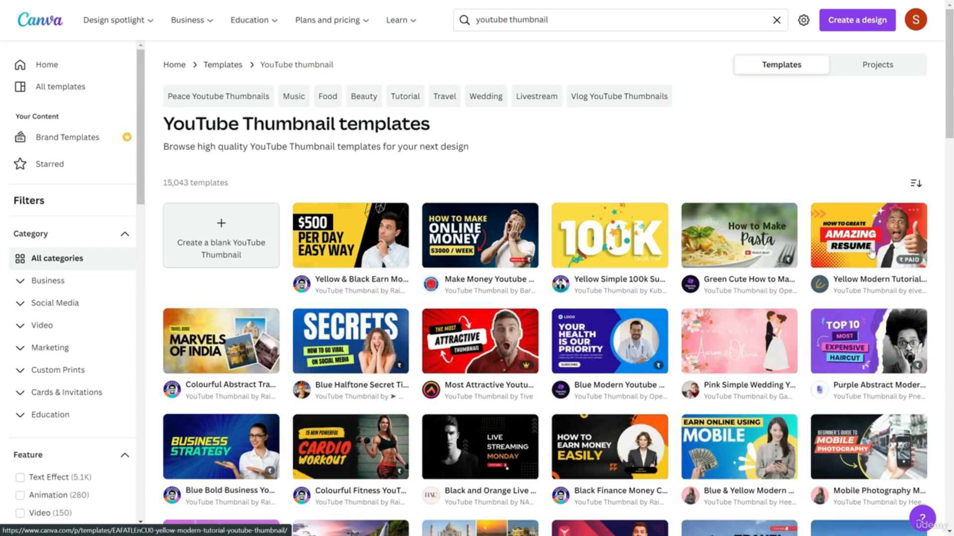
{"action": "scroll", "coordinate": [609, 258], "scroll_direction": "down", "scroll_amount": 5}
{"action": "scroll", "coordinate": [446, 273], "scroll_direction": "up", "scroll_amount": 4}
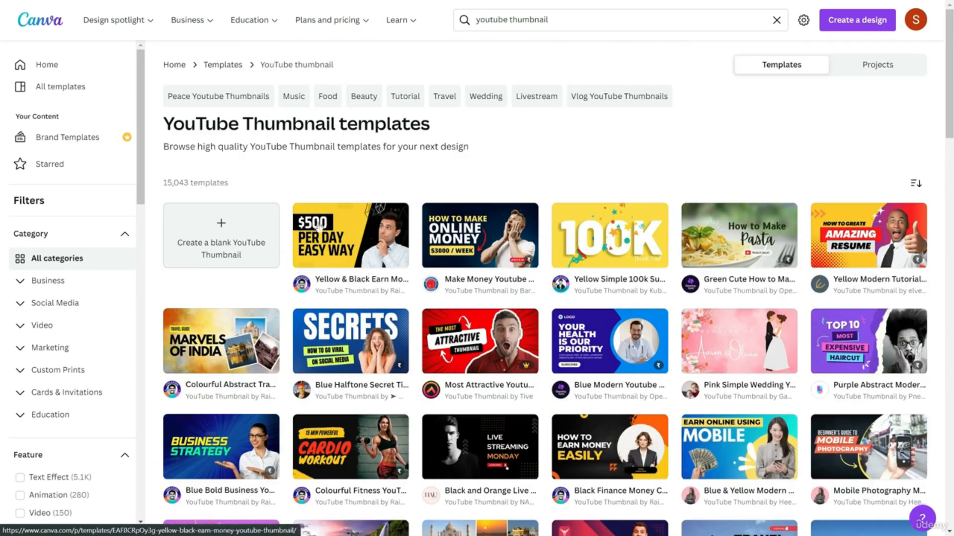
{"action": "scroll", "coordinate": [650, 223], "scroll_direction": "down", "scroll_amount": 3}
{"action": "scroll", "coordinate": [650, 223], "scroll_direction": "up", "scroll_amount": 3}
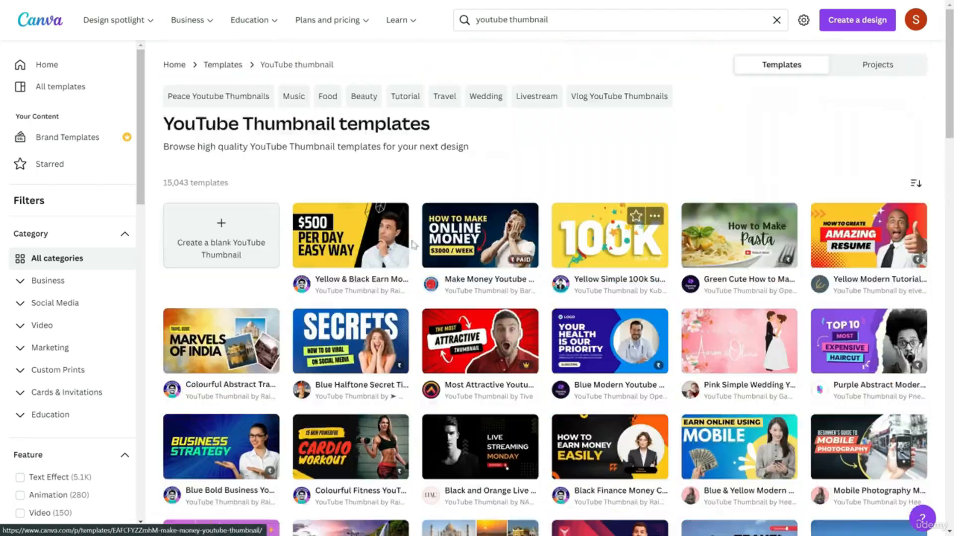
{"action": "left_click", "coordinate": [185, 273]}
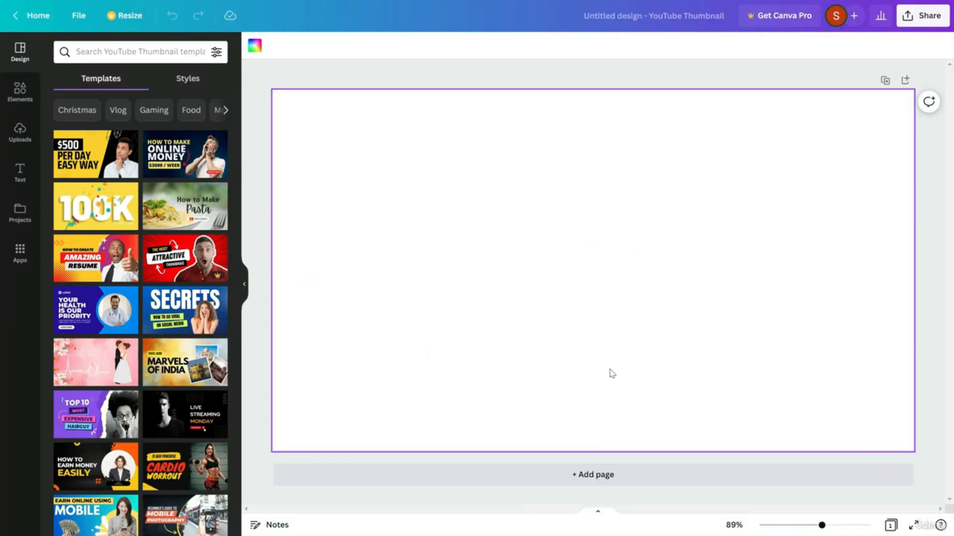
Step: Add a second blank page to the design and delete it again
{"action": "left_click", "coordinate": [549, 478]}
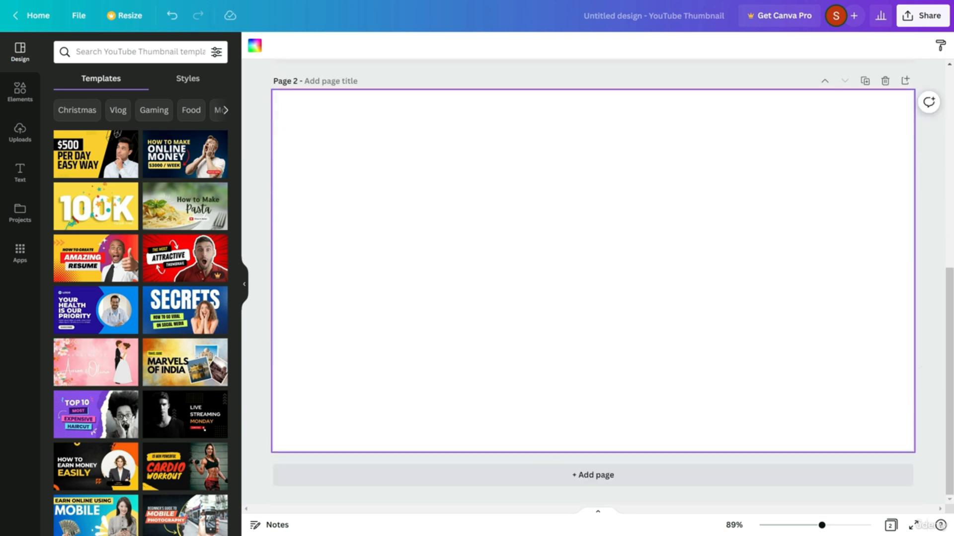
{"action": "left_click", "coordinate": [884, 81]}
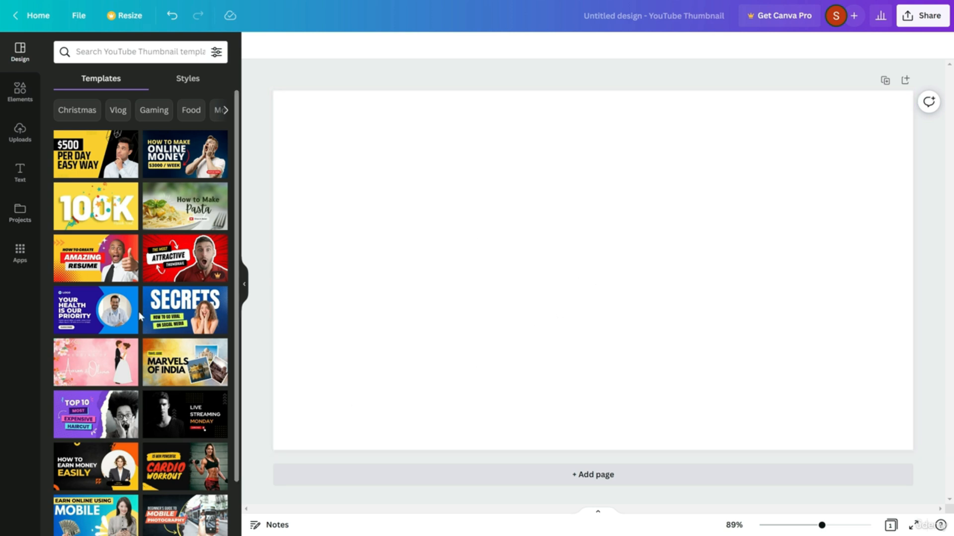
Step: Add a square from the Lines & Shapes elements and move it to the page's left side
{"action": "left_click", "coordinate": [15, 100]}
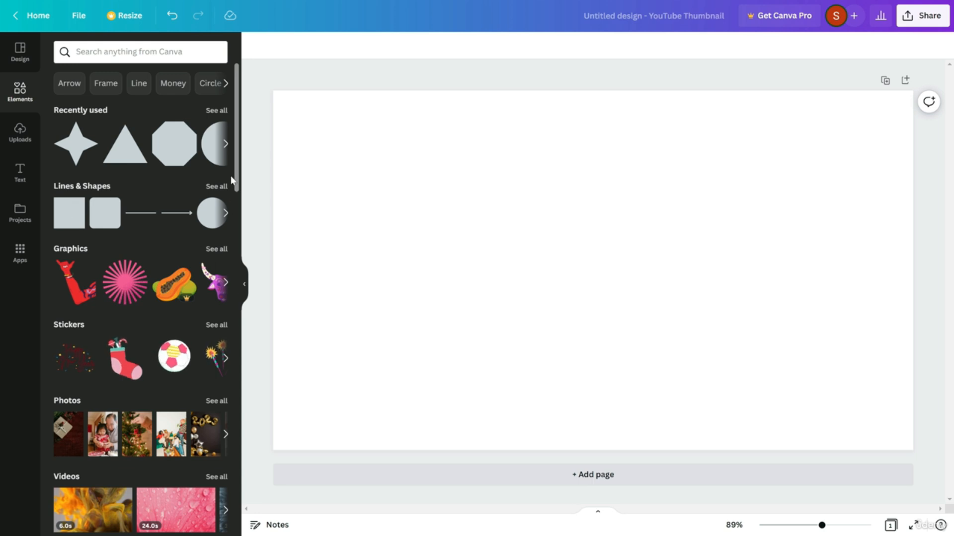
{"action": "left_click", "coordinate": [219, 187]}
{"action": "scroll", "coordinate": [153, 212], "scroll_direction": "down", "scroll_amount": 6}
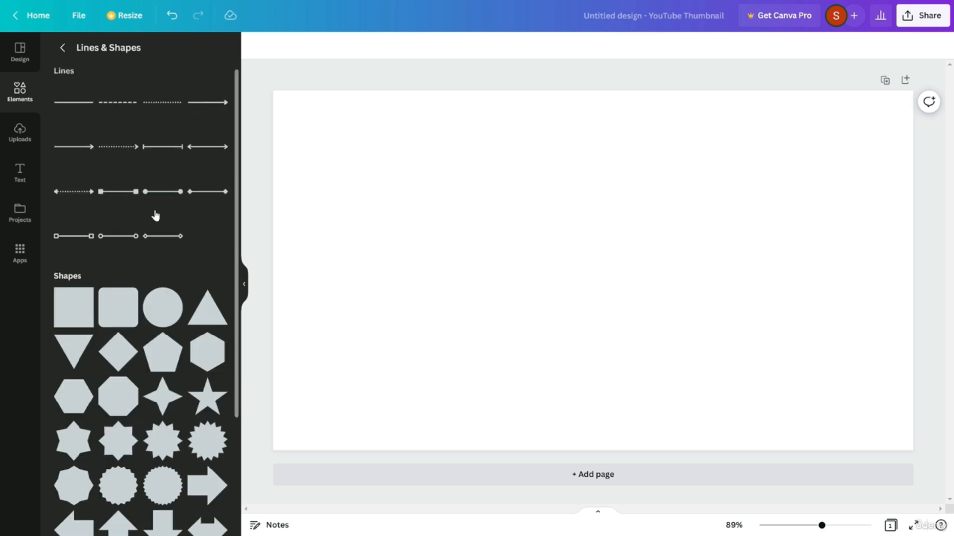
{"action": "scroll", "coordinate": [131, 322], "scroll_direction": "up", "scroll_amount": 6}
{"action": "left_click", "coordinate": [74, 316]}
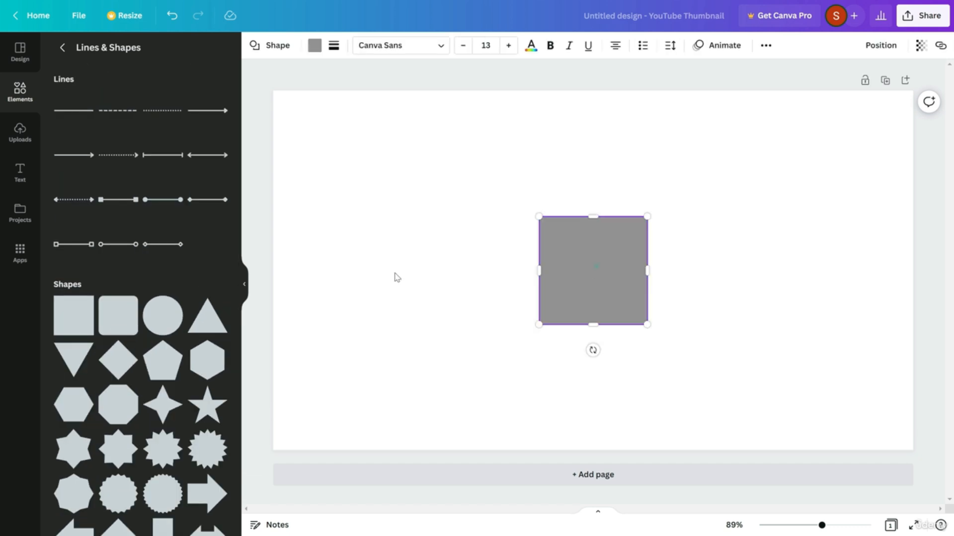
{"action": "left_click_drag", "start_coordinate": [593, 269], "coordinate": [302, 264]}
Step: Add a circle, a triangle and an octagon, placing the circle beside the square and the octagon on the page's right side
{"action": "left_click", "coordinate": [163, 315]}
{"action": "left_click_drag", "start_coordinate": [592, 270], "coordinate": [464, 281]}
{"action": "left_click", "coordinate": [203, 330]}
{"action": "left_click", "coordinate": [118, 404]}
{"action": "left_click_drag", "start_coordinate": [630, 297], "coordinate": [804, 259]}
Step: Spread the four shapes across the page without overlap, in the order square, circle, triangle, octagon
{"action": "left_click_drag", "start_coordinate": [331, 292], "coordinate": [355, 323]}
{"action": "left_click_drag", "start_coordinate": [481, 274], "coordinate": [517, 234]}
{"action": "left_click_drag", "start_coordinate": [301, 317], "coordinate": [345, 301]}
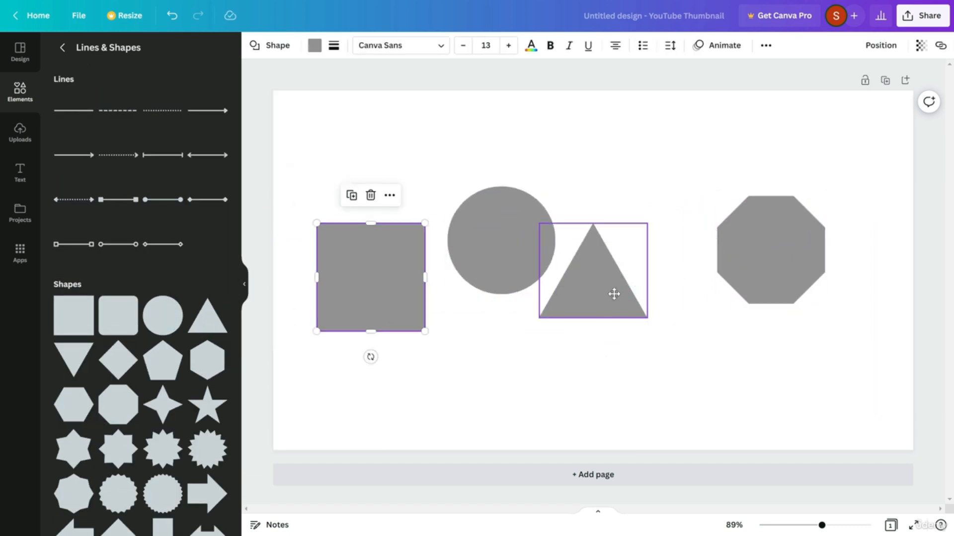
{"action": "left_click_drag", "start_coordinate": [603, 291], "coordinate": [673, 297]}
{"action": "left_click_drag", "start_coordinate": [527, 277], "coordinate": [524, 297]}
{"action": "left_click_drag", "start_coordinate": [770, 250], "coordinate": [791, 230]}
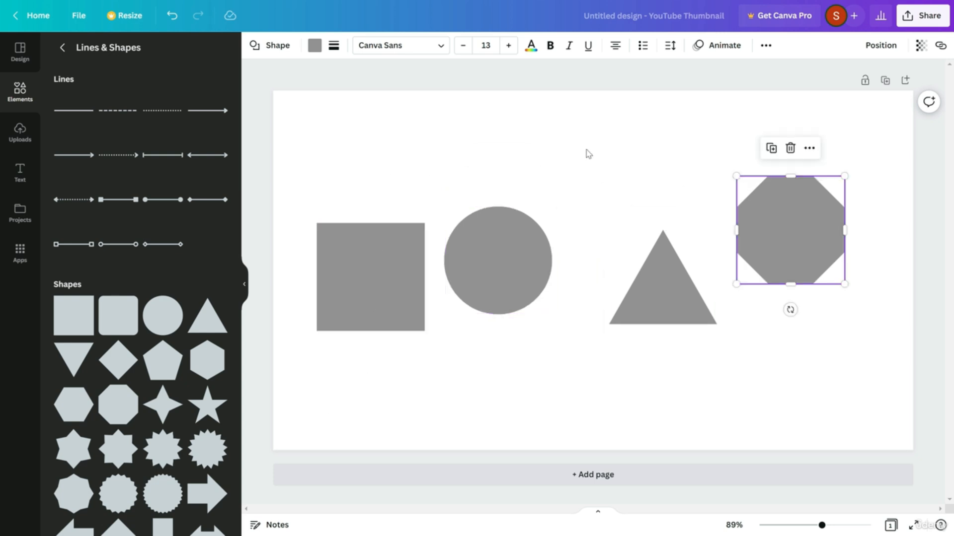
Step: Fill the square with red
{"action": "left_click", "coordinate": [374, 307]}
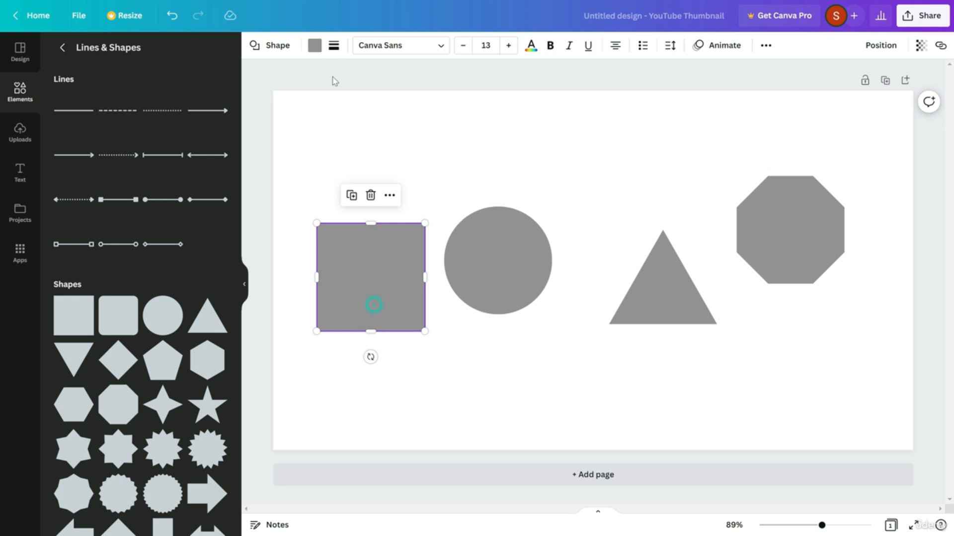
{"action": "left_click", "coordinate": [315, 46]}
{"action": "left_click", "coordinate": [71, 239]}
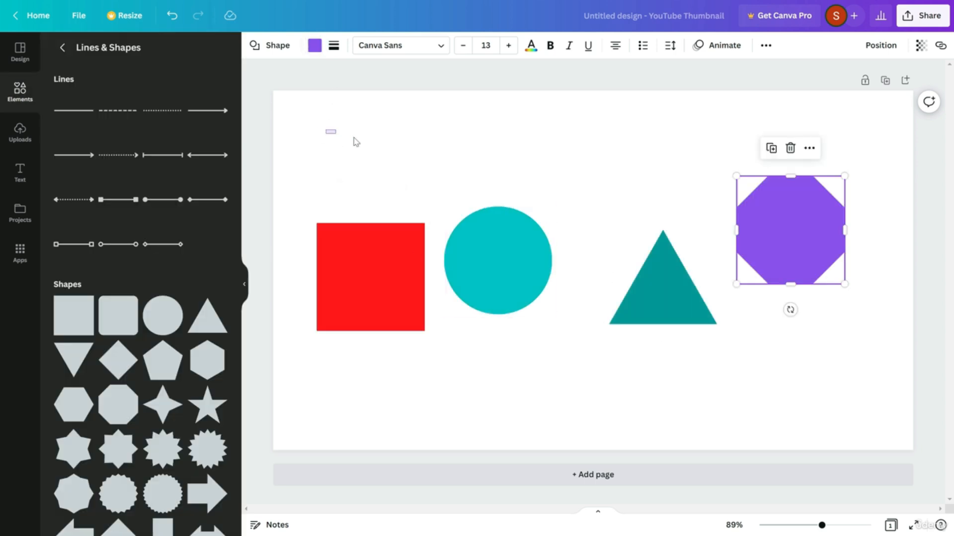
Step: Select all four shapes together, clear the selection and move only the circle up towards the page's centre
{"action": "left_click_drag", "start_coordinate": [356, 142], "coordinate": [823, 372]}
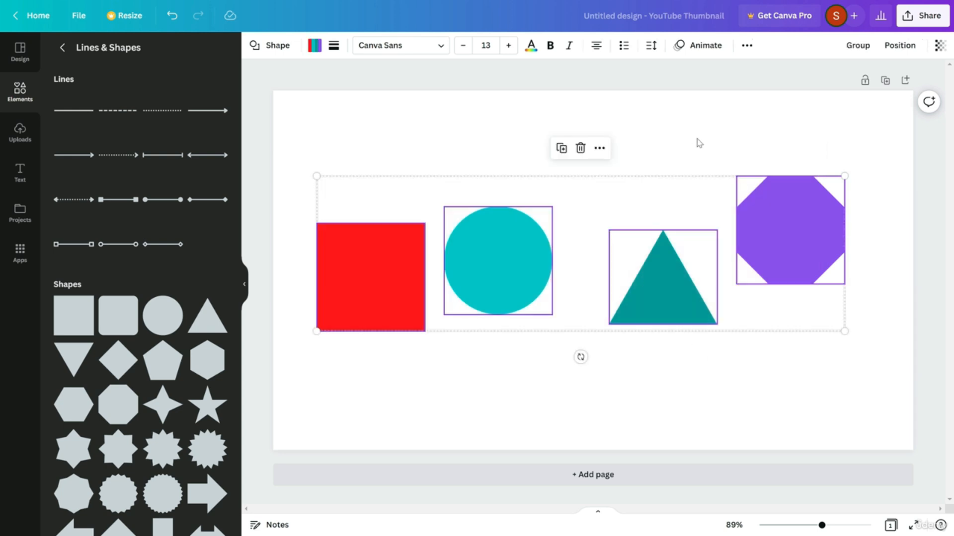
{"action": "left_click", "coordinate": [729, 132]}
{"action": "left_click_drag", "start_coordinate": [503, 263], "coordinate": [519, 238]}
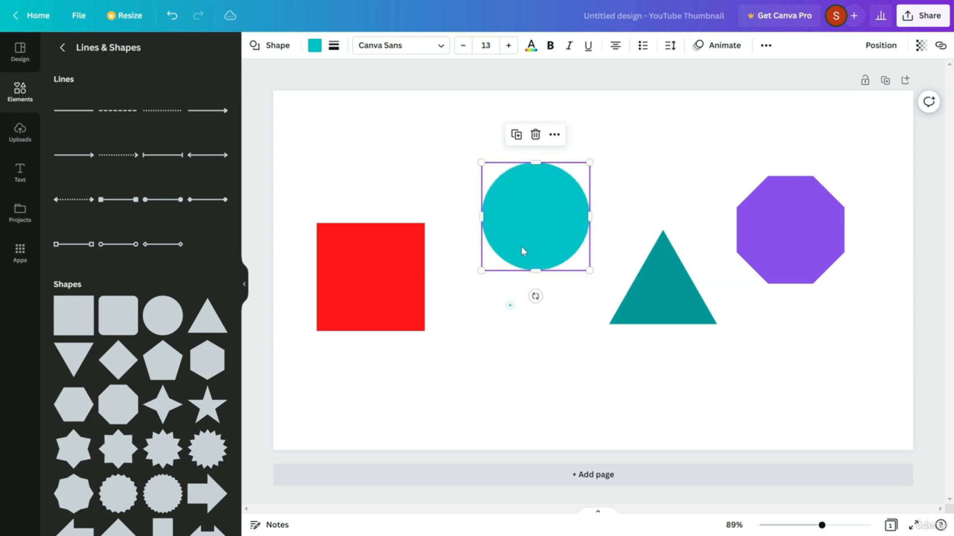
Step: Shrink the triangle and enlarge the octagon proportionally
{"action": "left_click", "coordinate": [652, 312]}
{"action": "mouse_move", "coordinate": [716, 325]}
{"action": "left_mouse_down"}
{"action": "mouse_move", "coordinate": [685, 297]}
{"action": "mouse_move", "coordinate": [714, 307]}
{"action": "left_mouse_up"}
{"action": "left_click", "coordinate": [775, 239]}
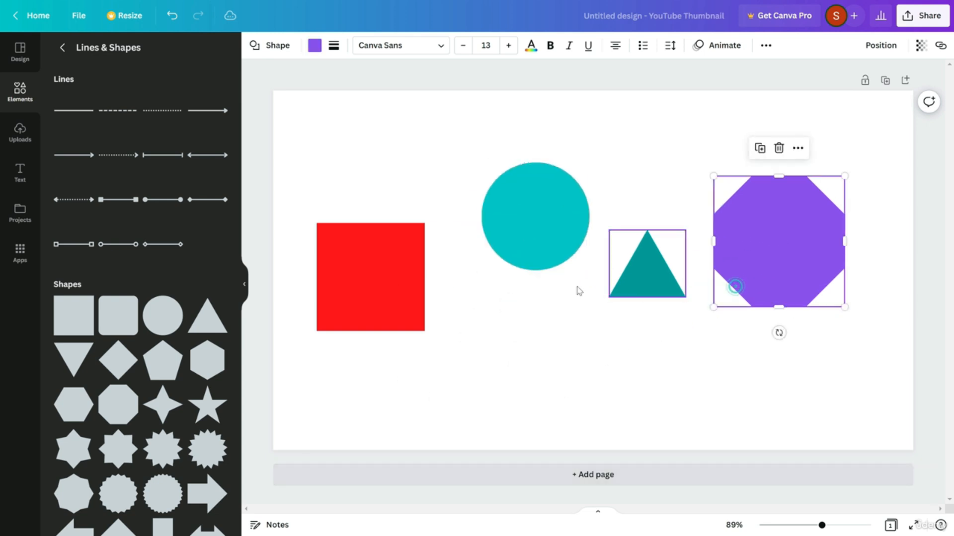
{"action": "left_click", "coordinate": [261, 335]}
Step: Shrink the circle to well under half its size and place it midway between the square and the triangle
{"action": "left_click", "coordinate": [534, 233]}
{"action": "left_click_drag", "start_coordinate": [491, 265], "coordinate": [513, 287]}
{"action": "left_click", "coordinate": [407, 313]}
{"action": "left_click", "coordinate": [521, 275]}
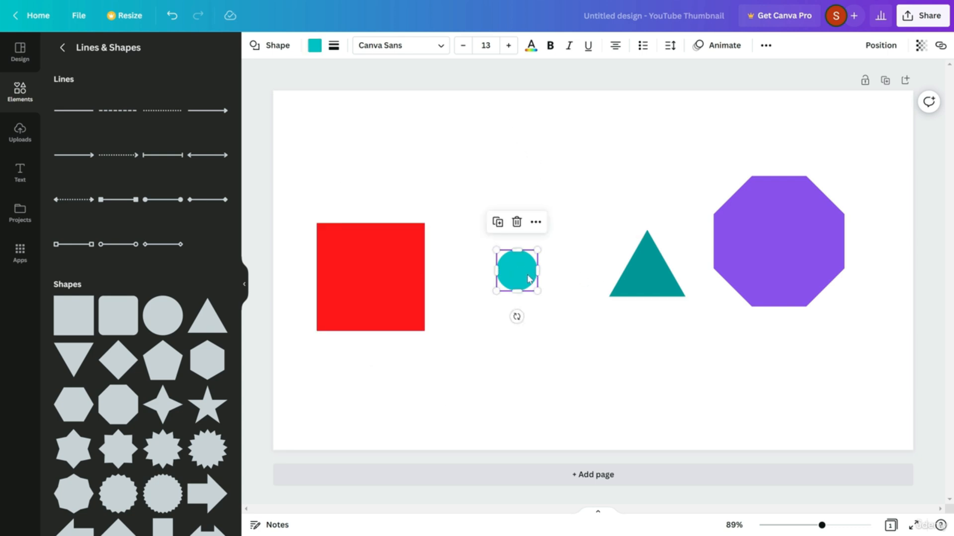
{"action": "mouse_move", "coordinate": [517, 277]}
{"action": "left_mouse_down"}
{"action": "mouse_move", "coordinate": [502, 166]}
{"action": "mouse_move", "coordinate": [510, 115]}
{"action": "mouse_move", "coordinate": [517, 311]}
{"action": "mouse_move", "coordinate": [508, 255]}
{"action": "mouse_move", "coordinate": [513, 266]}
{"action": "left_mouse_up"}
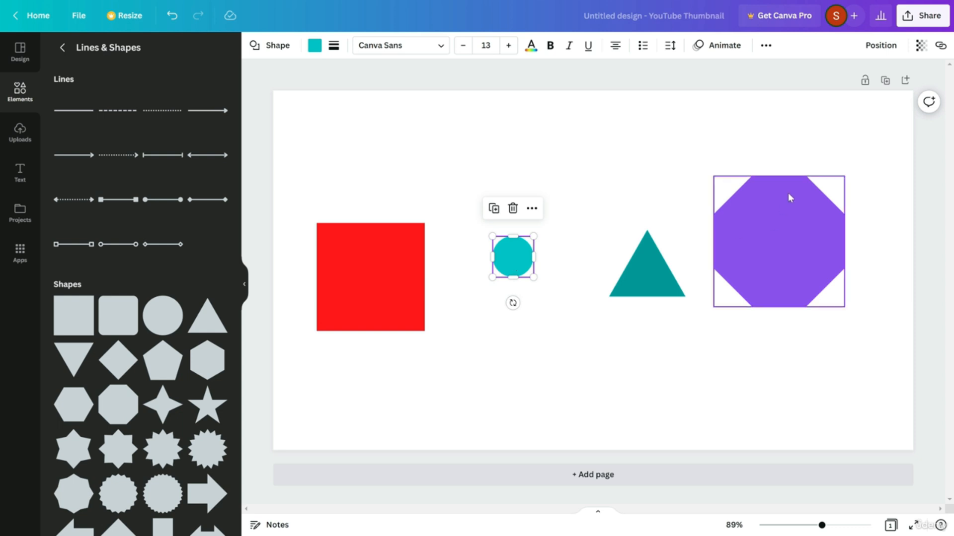
Step: Align the circle to the top edge of the page and clear the selection
{"action": "left_click", "coordinate": [892, 47]}
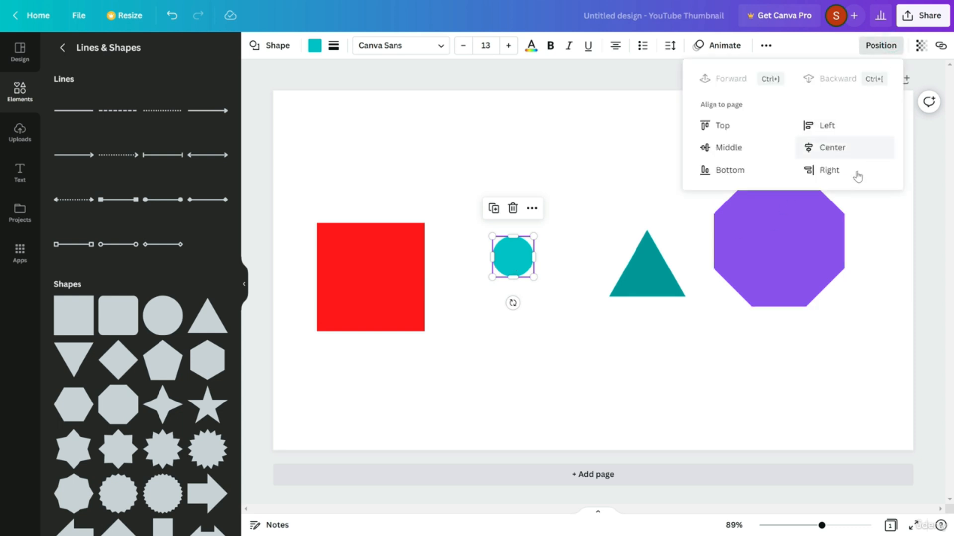
{"action": "left_click", "coordinate": [725, 124]}
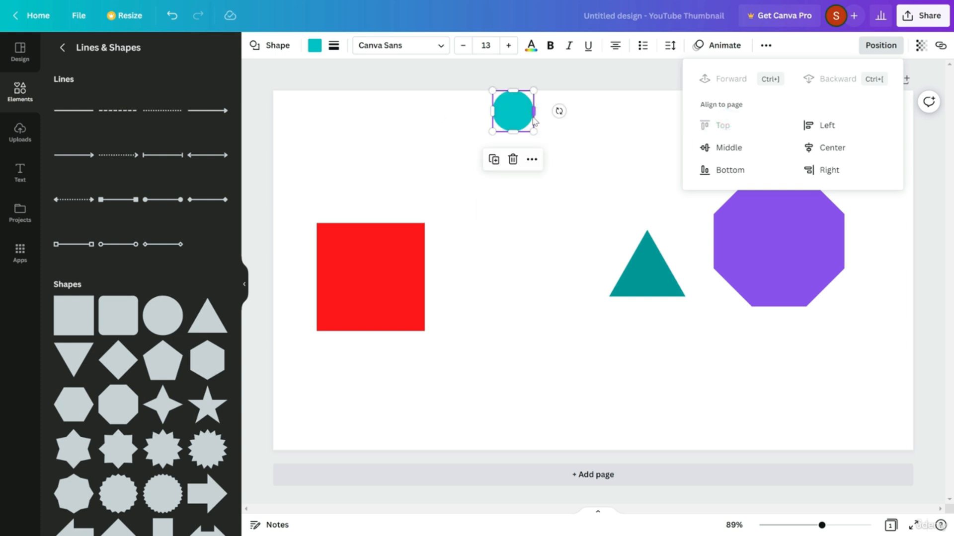
{"action": "left_click", "coordinate": [605, 134]}
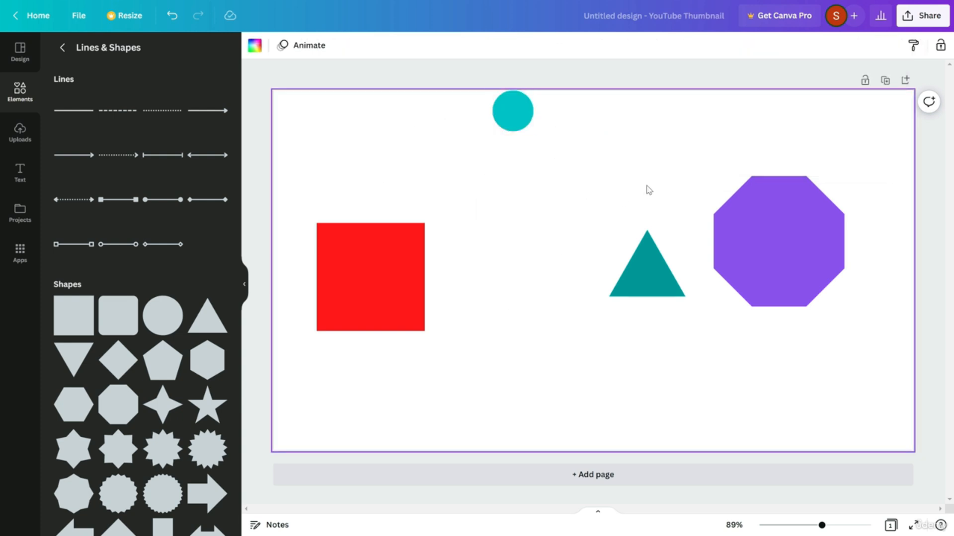
Step: Align the red square to the bottom edge of the page
{"action": "left_click", "coordinate": [418, 290]}
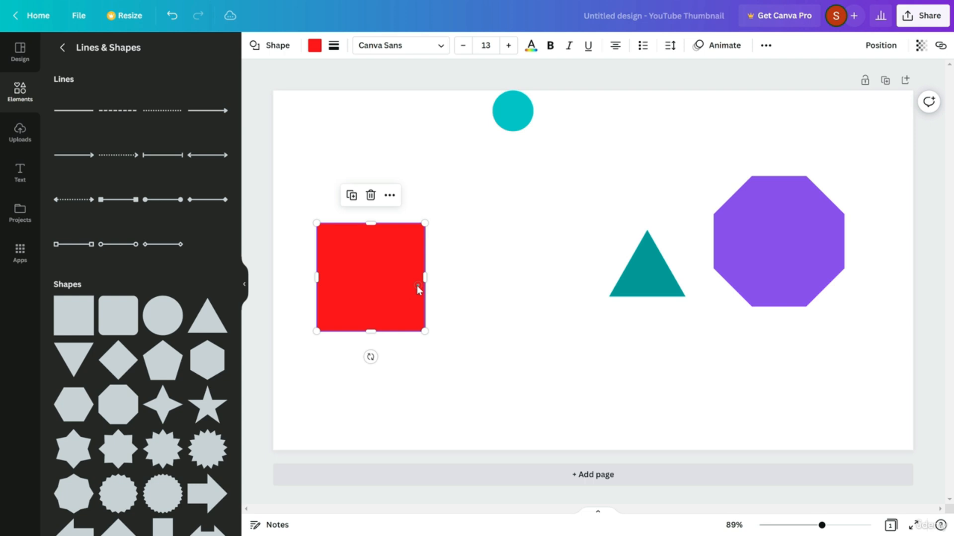
{"action": "left_click", "coordinate": [882, 46]}
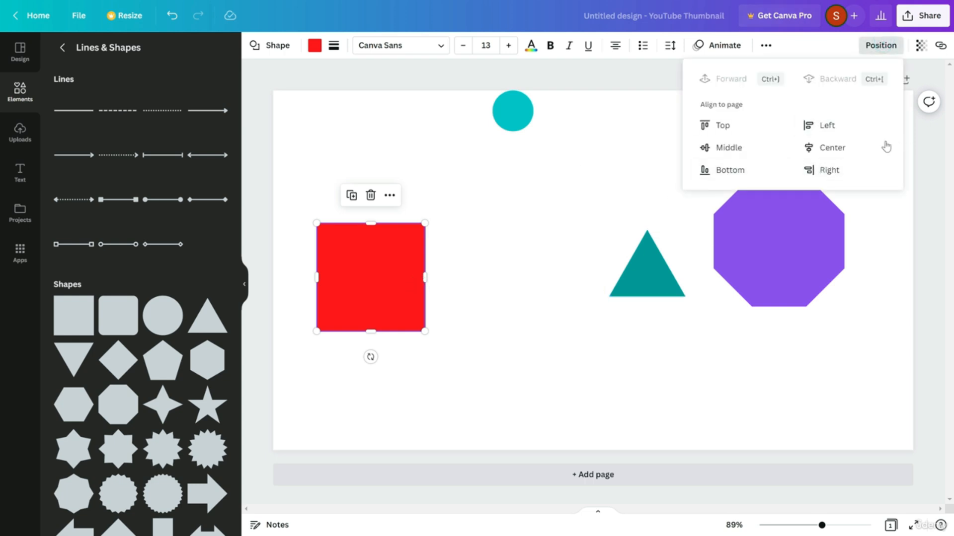
{"action": "left_click", "coordinate": [730, 170]}
Step: Align the triangle to the horizontal center of the page
{"action": "left_click", "coordinate": [648, 271]}
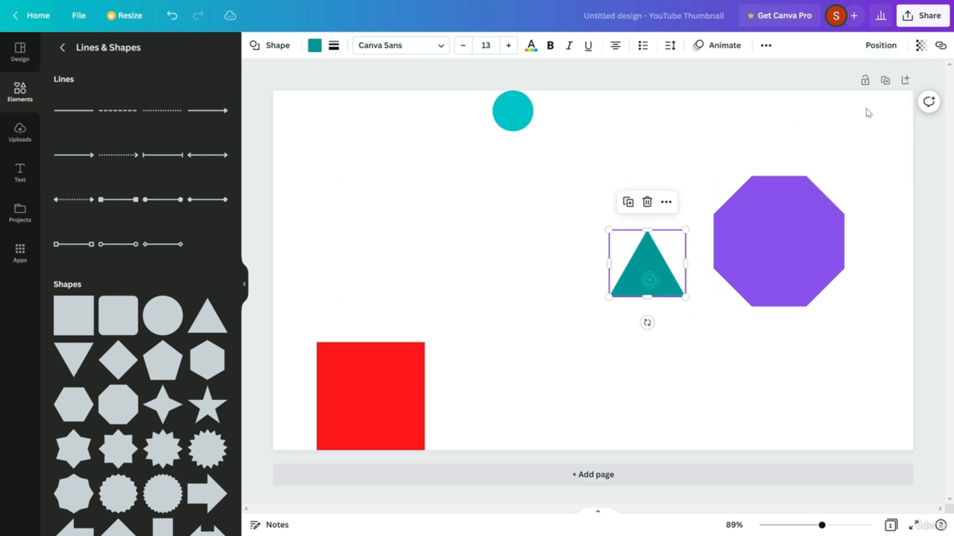
{"action": "left_click", "coordinate": [881, 45]}
{"action": "left_click", "coordinate": [832, 148]}
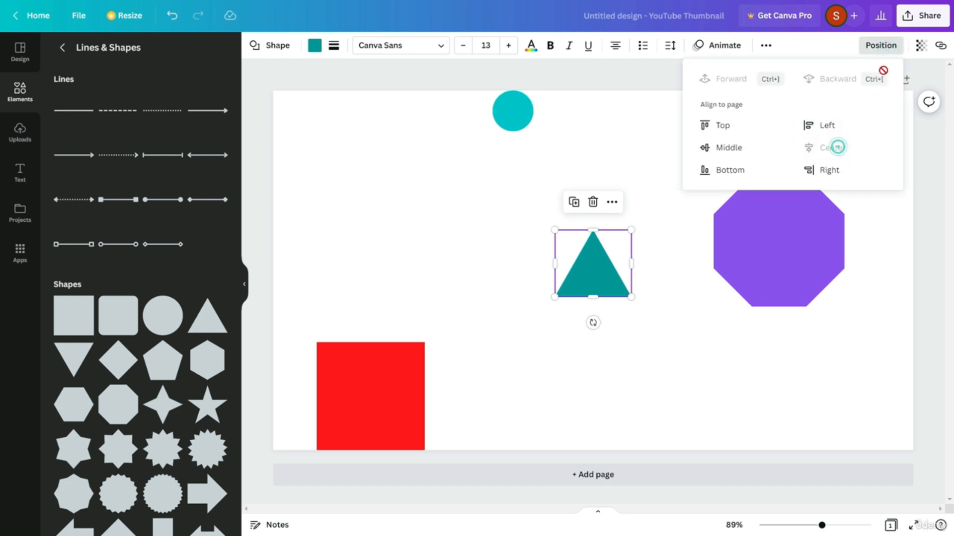
Step: Align the octagon to the vertical middle of the page and clear the selection
{"action": "left_click", "coordinate": [781, 264]}
{"action": "left_click", "coordinate": [883, 48]}
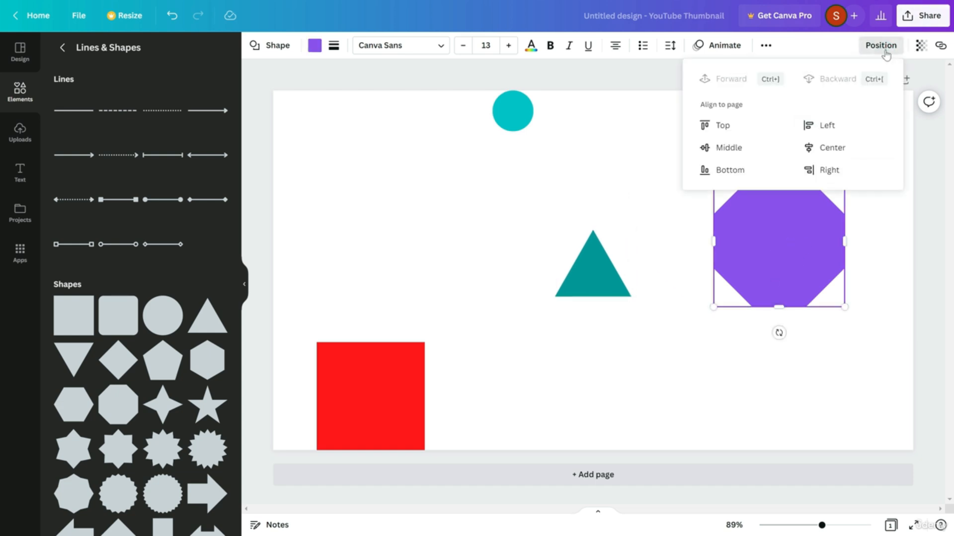
{"action": "left_click", "coordinate": [747, 146]}
{"action": "left_click", "coordinate": [615, 434]}
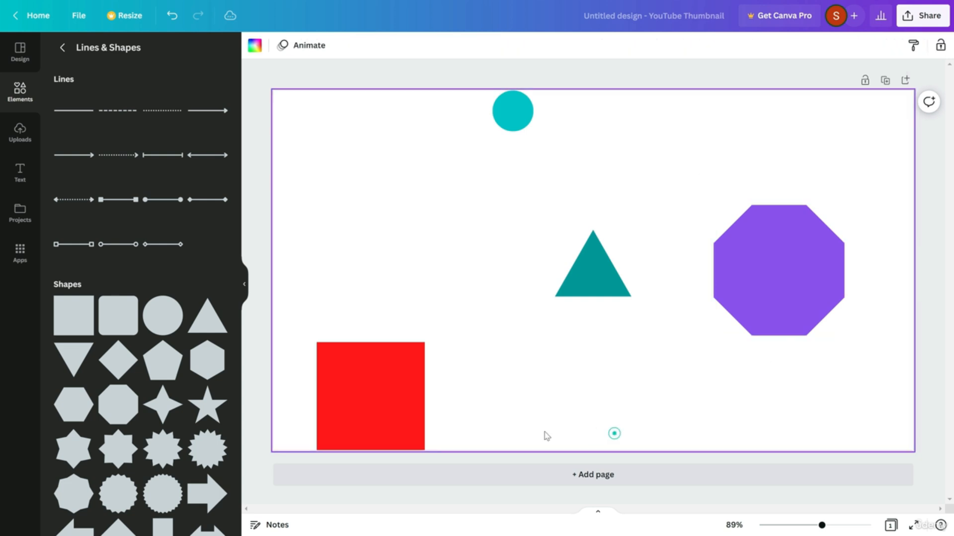
Step: Move the red square back up to about mid-page height and align all four shapes with each other by their top edges
{"action": "left_click", "coordinate": [364, 406]}
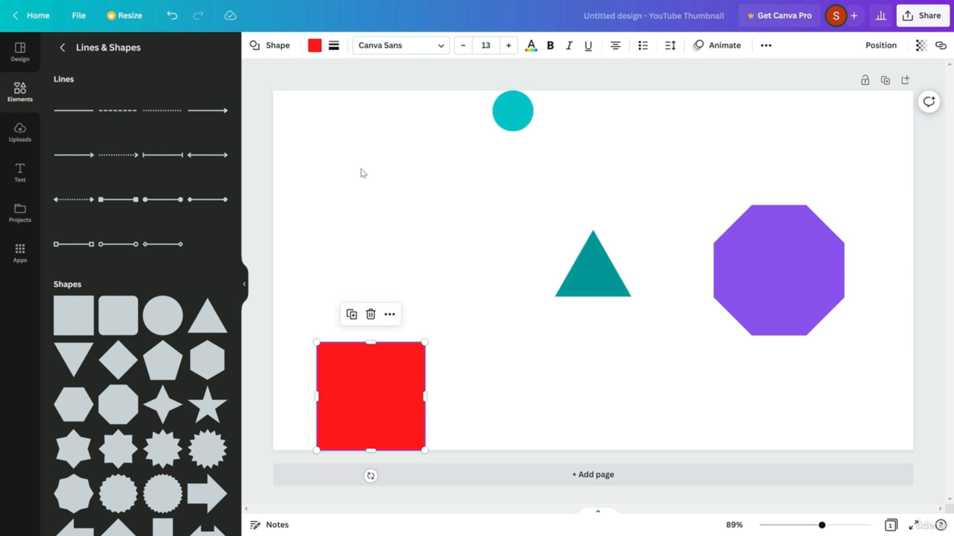
{"action": "double_click", "coordinate": [376, 387]}
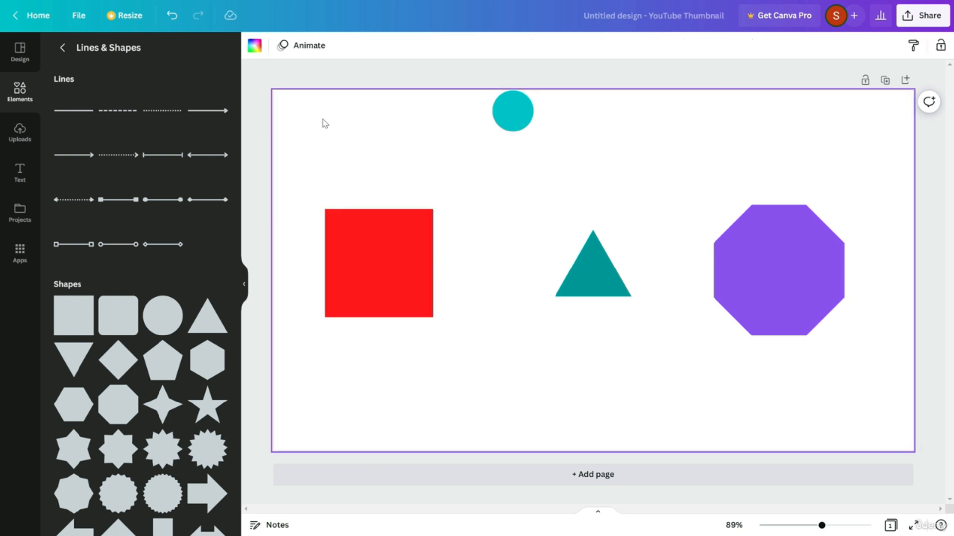
{"action": "left_click_drag", "start_coordinate": [343, 107], "coordinate": [783, 338]}
{"action": "left_click", "coordinate": [892, 50]}
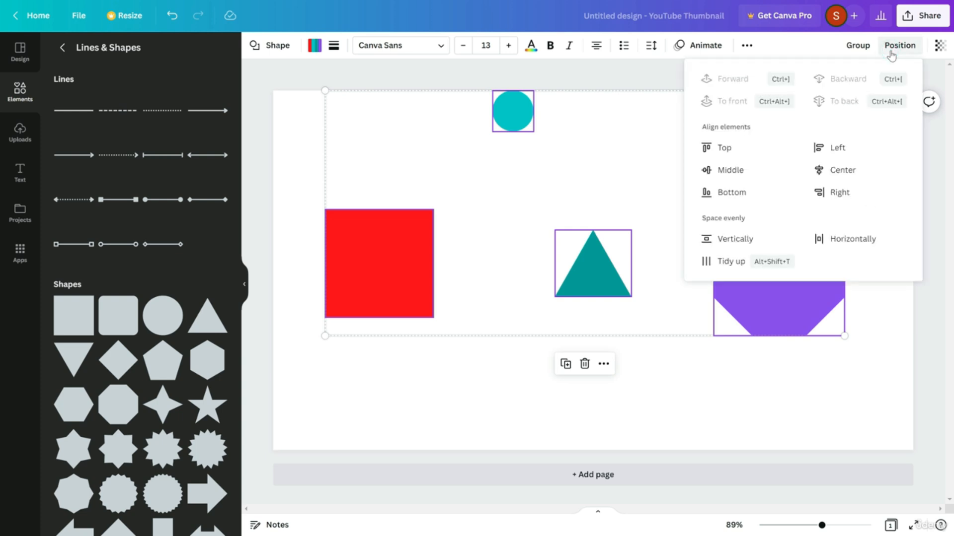
{"action": "left_click", "coordinate": [722, 148]}
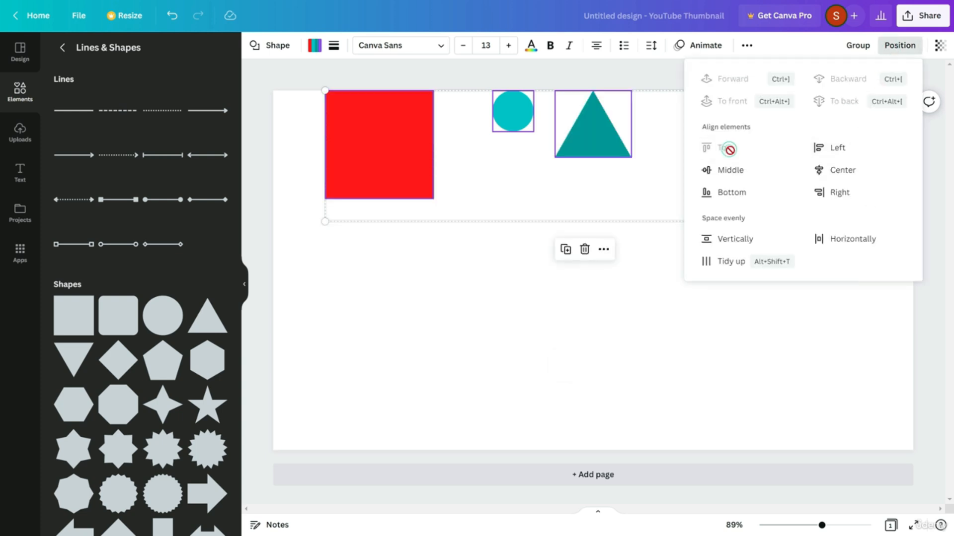
{"action": "left_click", "coordinate": [470, 375]}
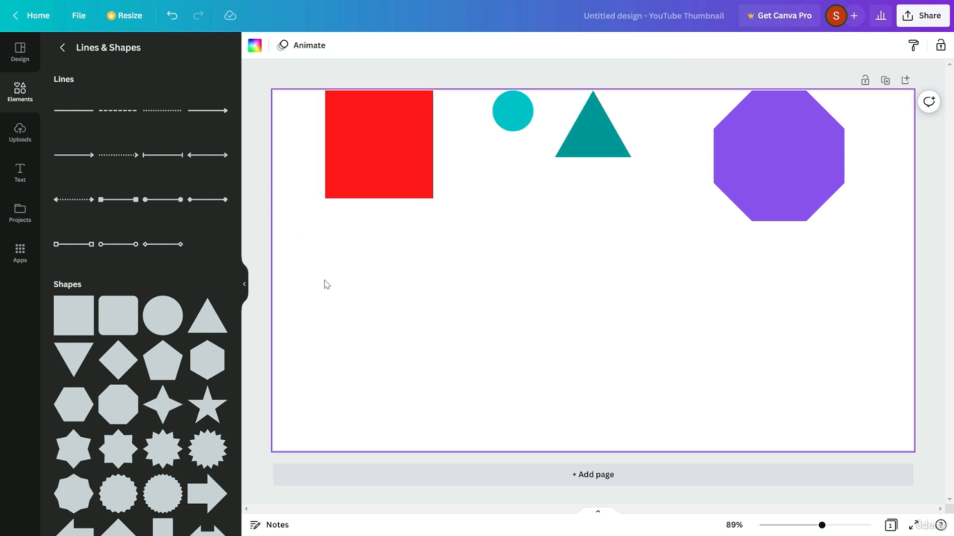
Step: Move all four shapes down together to about mid-page and align them with each other by their bottom edges
{"action": "left_click_drag", "start_coordinate": [357, 263], "coordinate": [730, 189]}
{"action": "left_click_drag", "start_coordinate": [569, 149], "coordinate": [580, 288]}
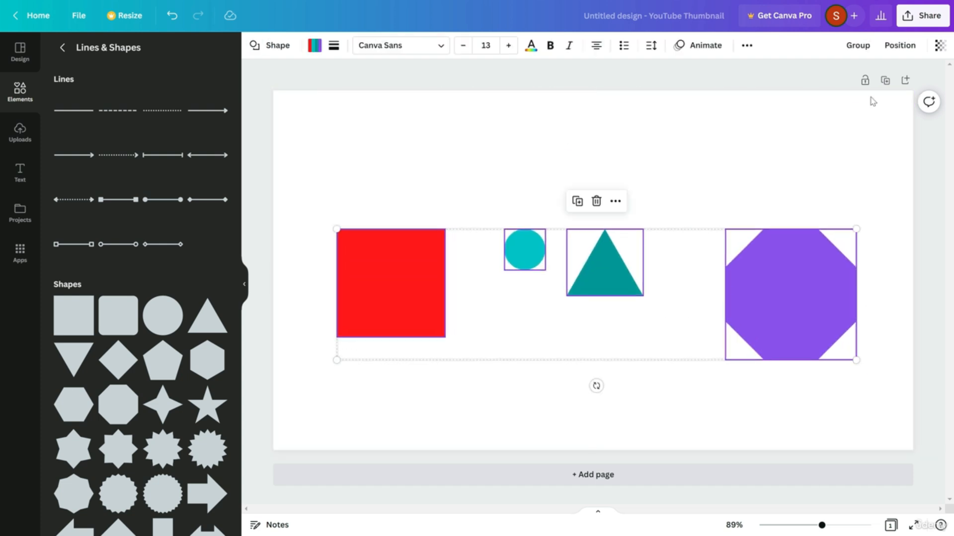
{"action": "left_click", "coordinate": [901, 47]}
{"action": "left_click", "coordinate": [762, 191]}
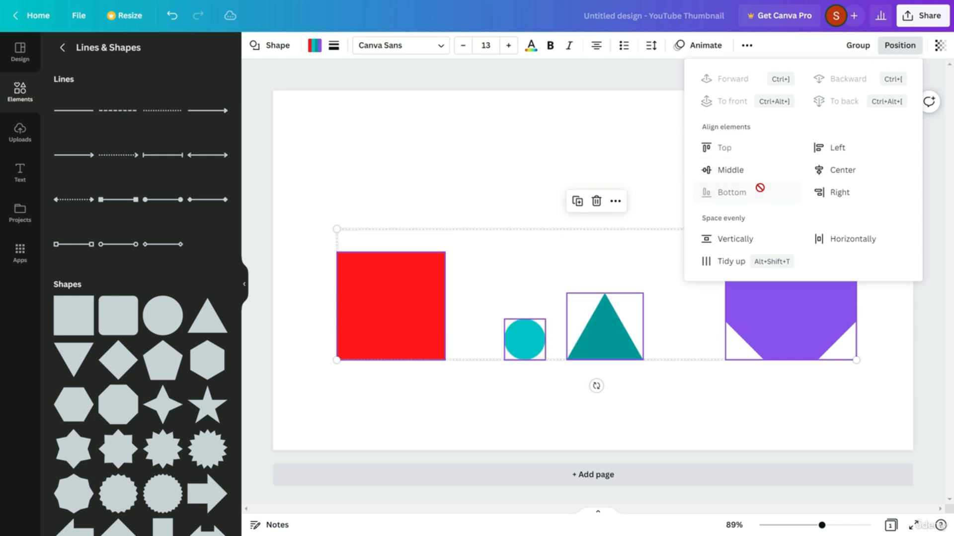
{"action": "left_click", "coordinate": [432, 161]}
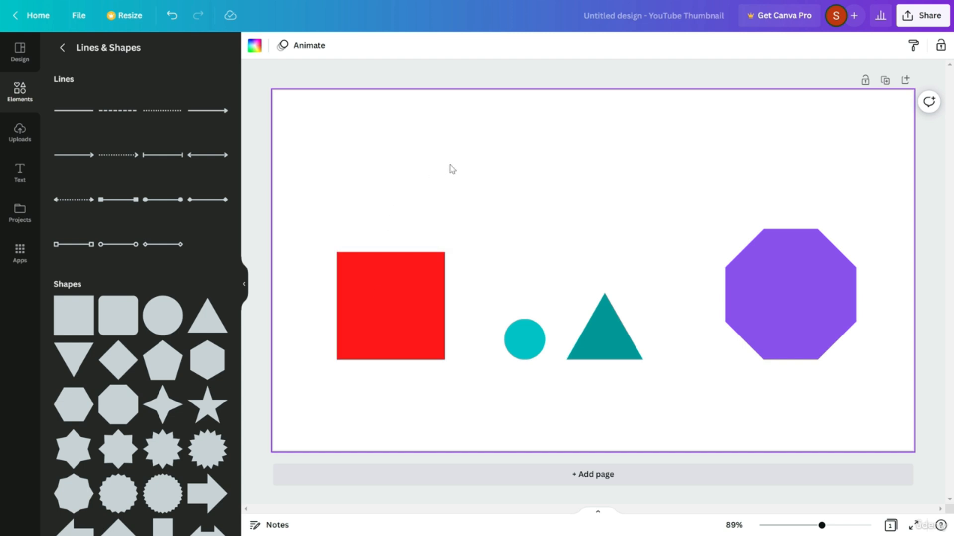
Step: Select all four shapes and move them slightly up together towards the page's vertical middle
{"action": "left_click_drag", "start_coordinate": [361, 204], "coordinate": [730, 347]}
{"action": "left_click_drag", "start_coordinate": [404, 296], "coordinate": [407, 266]}
{"action": "left_click", "coordinate": [420, 154]}
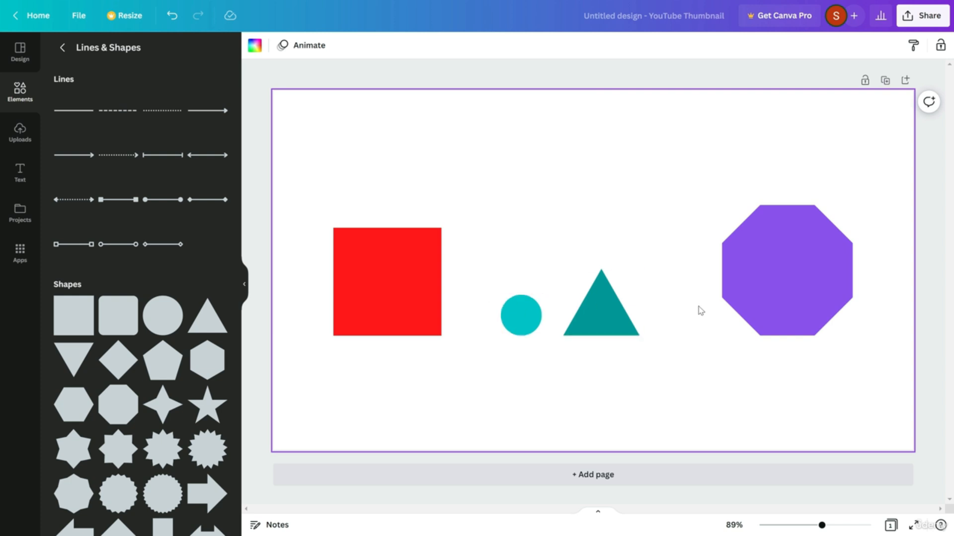
Step: Shift the circle a little towards the square and the triangle a little towards the octagon
{"action": "left_click_drag", "start_coordinate": [534, 327], "coordinate": [515, 326]}
{"action": "left_click_drag", "start_coordinate": [602, 329], "coordinate": [623, 328]}
{"action": "left_click", "coordinate": [571, 398]}
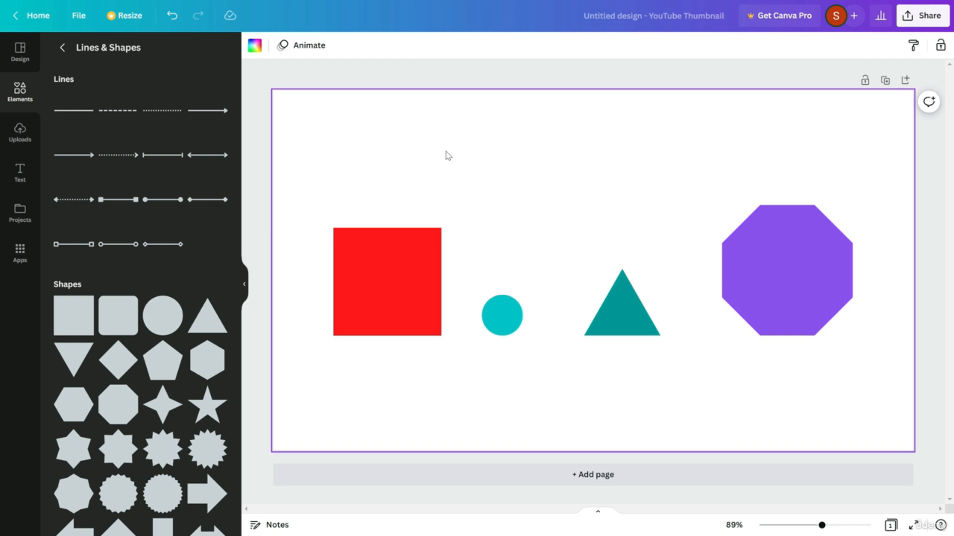
Step: Tidy up all four shapes so they are evenly spaced and aligned, and clear the selection
{"action": "left_click_drag", "start_coordinate": [359, 181], "coordinate": [854, 381]}
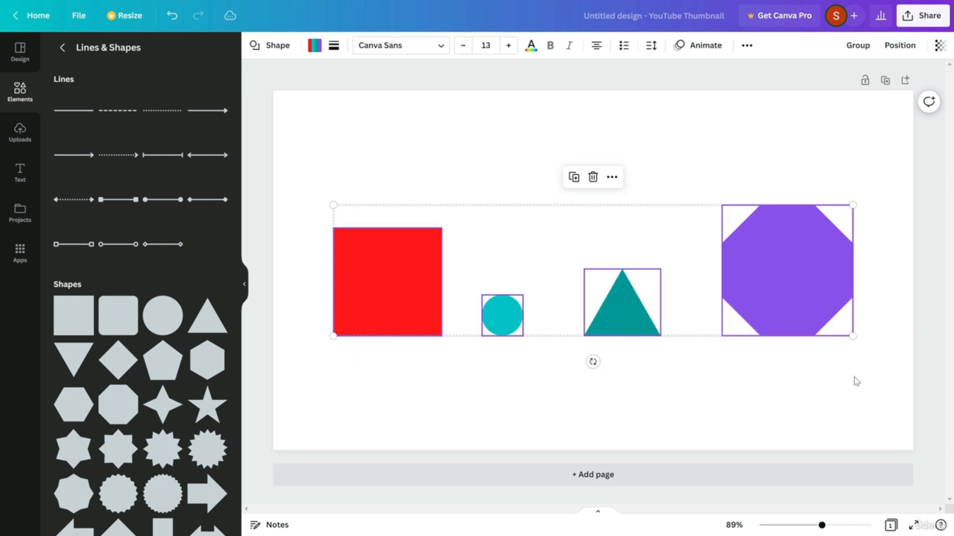
{"action": "left_click", "coordinate": [913, 52]}
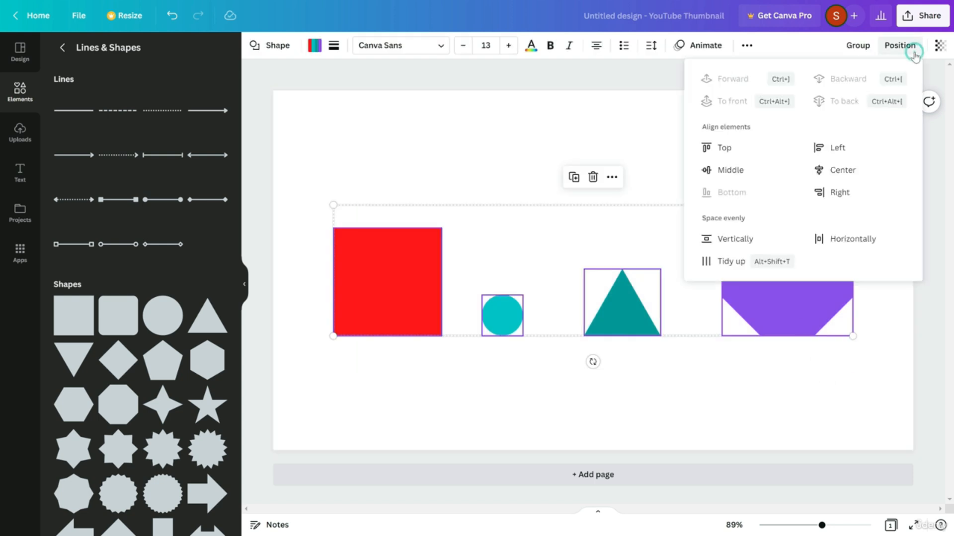
{"action": "left_click", "coordinate": [738, 261]}
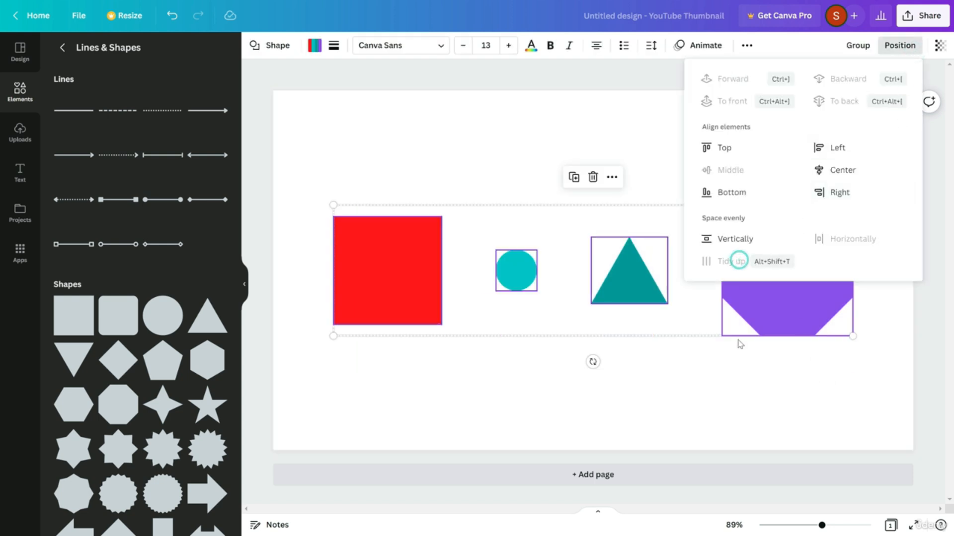
{"action": "left_click", "coordinate": [725, 374]}
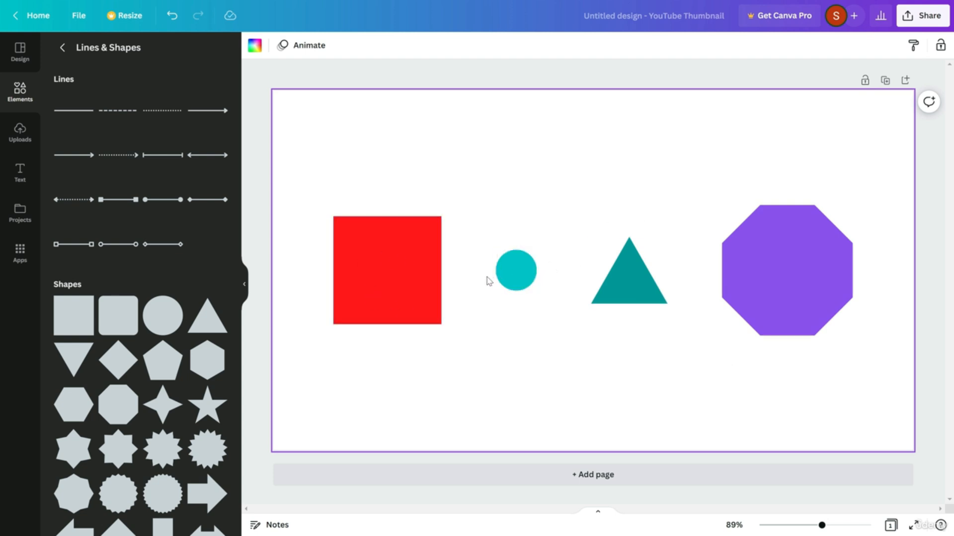
Step: Move the circle and triangle up near the page's top, and place the square and octagon side by side below them
{"action": "left_click_drag", "start_coordinate": [524, 282], "coordinate": [520, 276]}
{"action": "left_click_drag", "start_coordinate": [376, 182], "coordinate": [813, 342]}
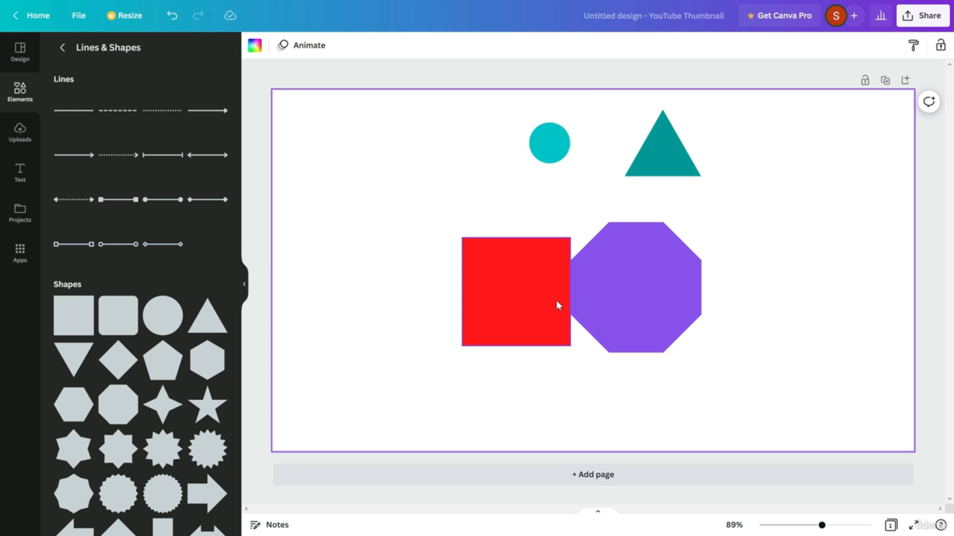
Step: Nudge the octagon left in small increments until it touches the red square's right side
{"action": "left_click", "coordinate": [502, 312]}
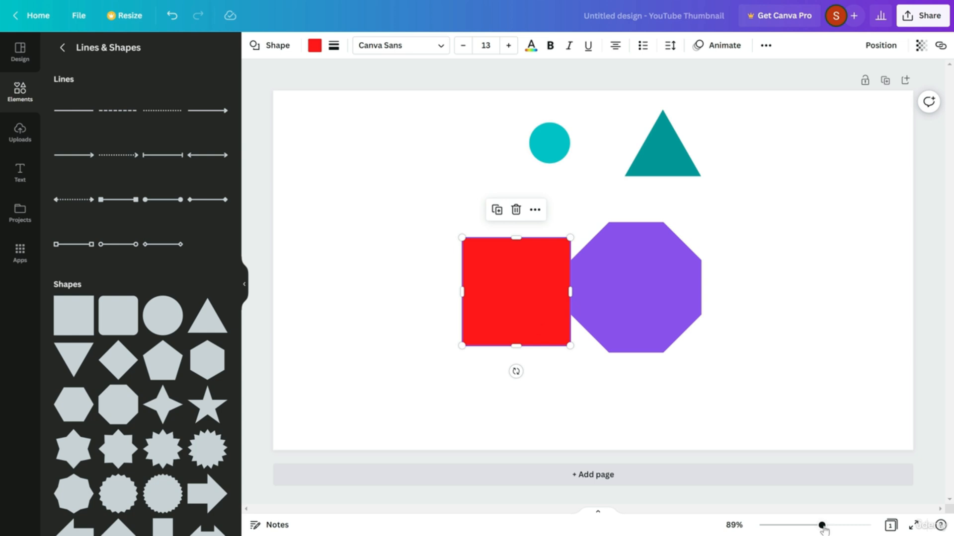
{"action": "left_click_drag", "start_coordinate": [823, 530], "coordinate": [854, 531]}
{"action": "left_click", "coordinate": [486, 131]}
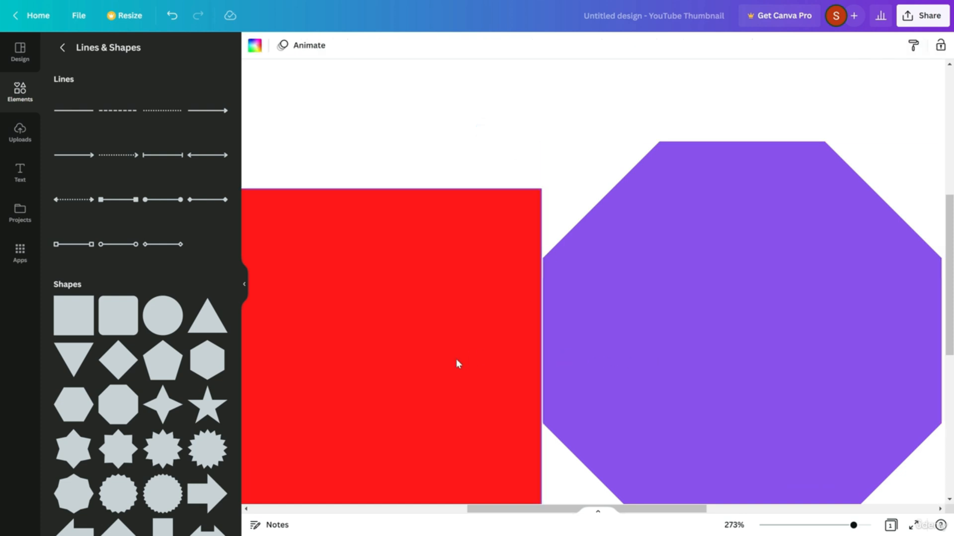
{"action": "left_click", "coordinate": [773, 358]}
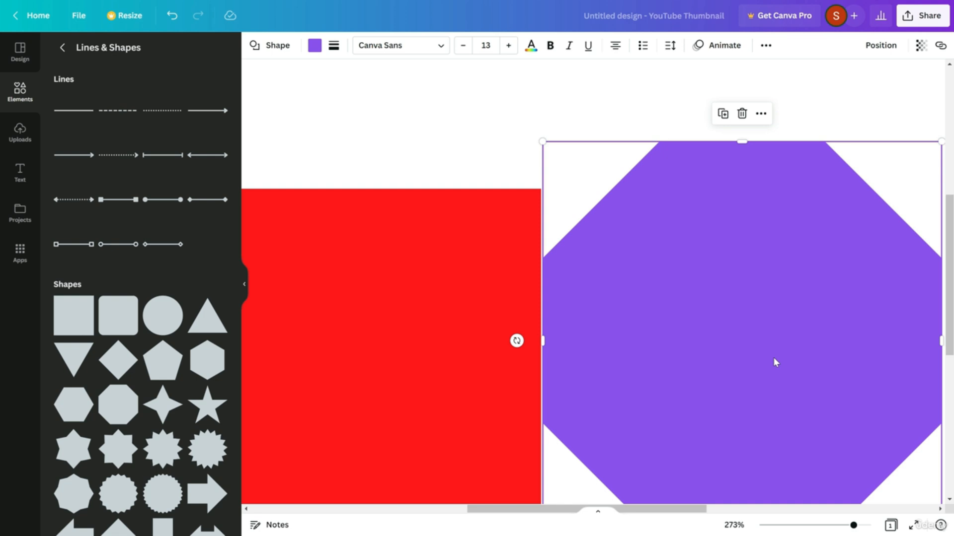
{"action": "key", "text": "Left"}
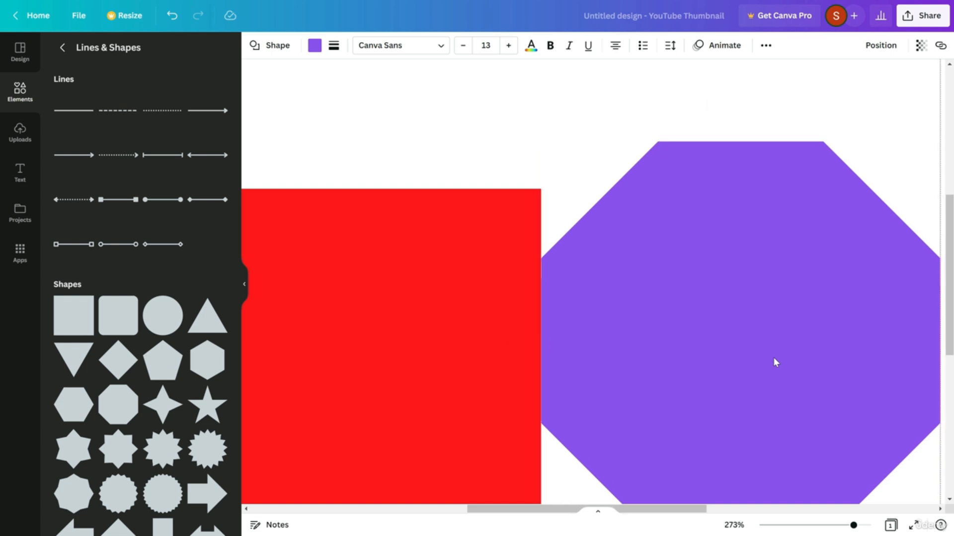
{"action": "left_click", "coordinate": [452, 156]}
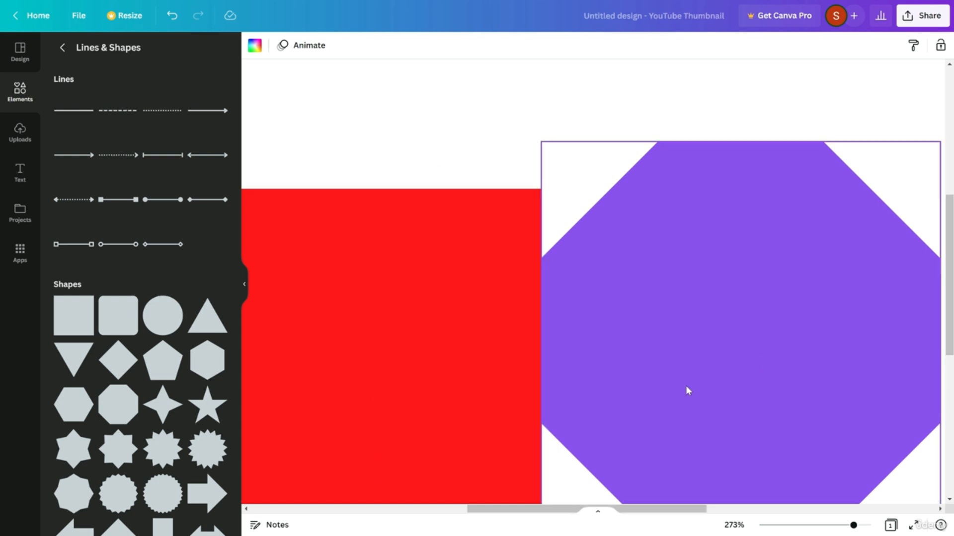
Step: Nudge the octagon down and to the right in large increments, leaving a small gap beside the red square
{"action": "scroll", "coordinate": [570, 318], "scroll_direction": "up", "scroll_amount": 1}
{"action": "left_click", "coordinate": [674, 330]}
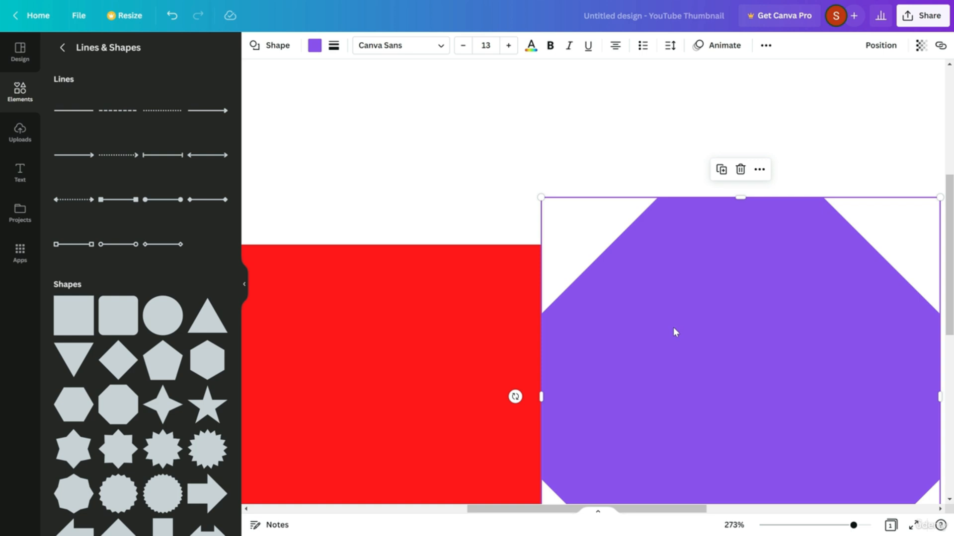
{"action": "key", "text": "shift+Down"}
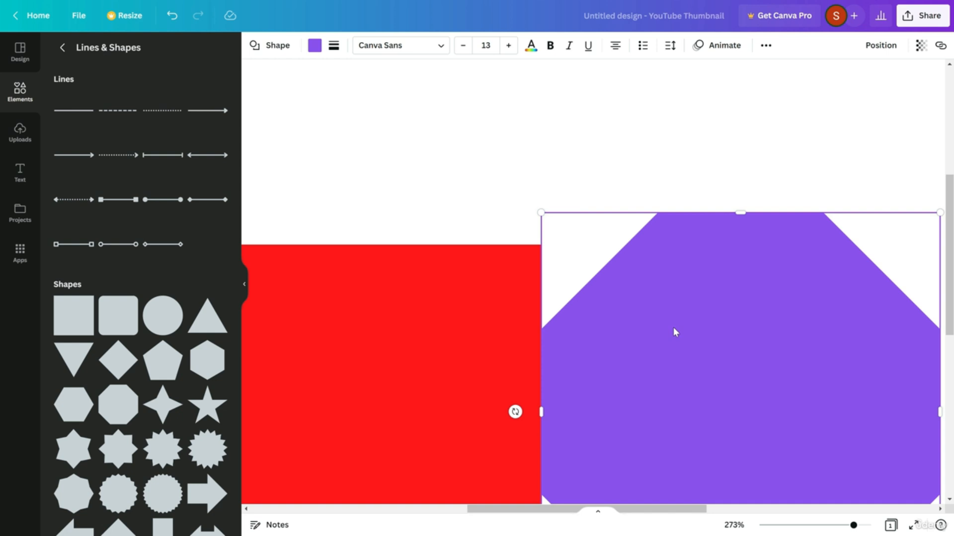
{"action": "key", "text": "shift+Right"}
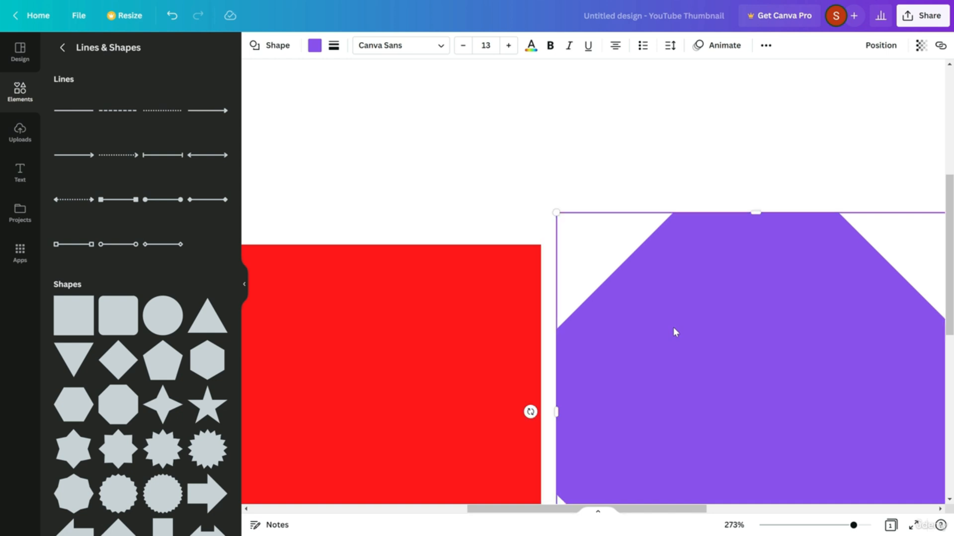
{"action": "scroll", "coordinate": [672, 327], "scroll_direction": "down", "scroll_amount": 5}
{"action": "scroll", "coordinate": [685, 318], "scroll_direction": "down", "scroll_amount": 2}
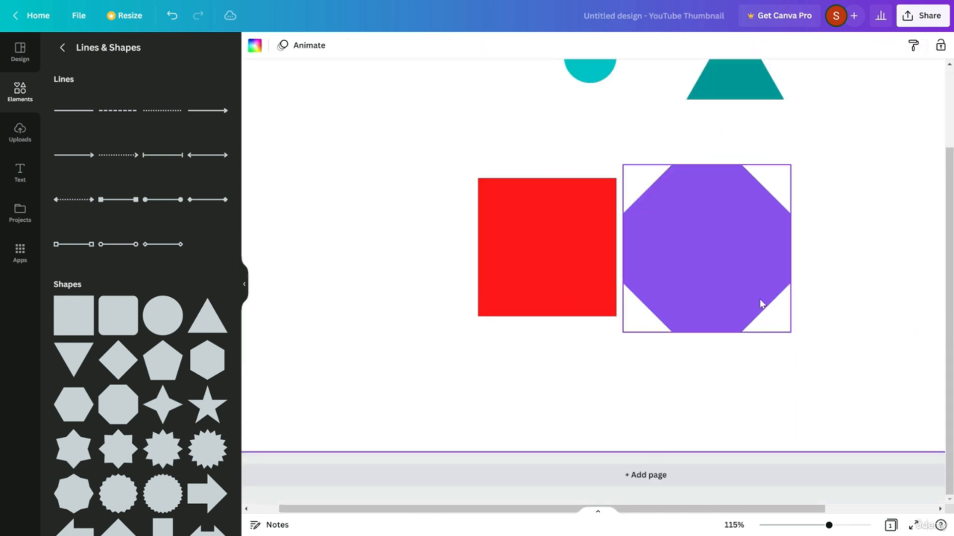
{"action": "left_click", "coordinate": [710, 301]}
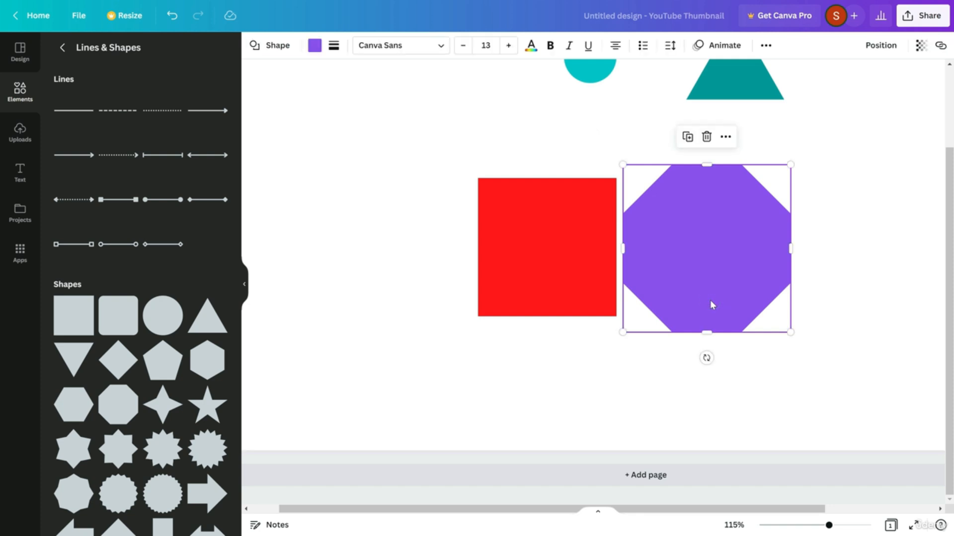
{"action": "scroll", "coordinate": [710, 301], "scroll_direction": "up", "scroll_amount": 4}
{"action": "scroll", "coordinate": [710, 300], "scroll_direction": "down", "scroll_amount": 2}
{"action": "left_click", "coordinate": [655, 417]}
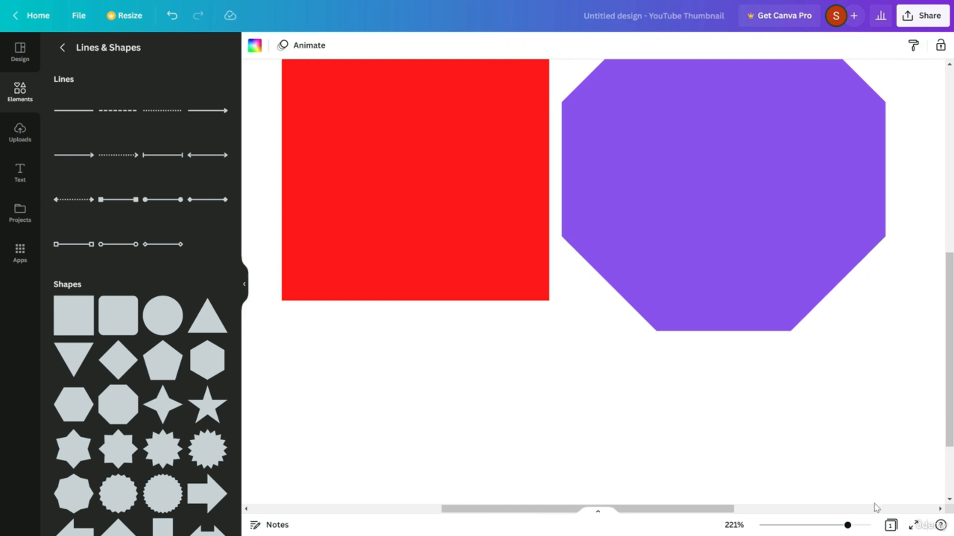
{"action": "left_click_drag", "start_coordinate": [847, 525], "coordinate": [822, 525]}
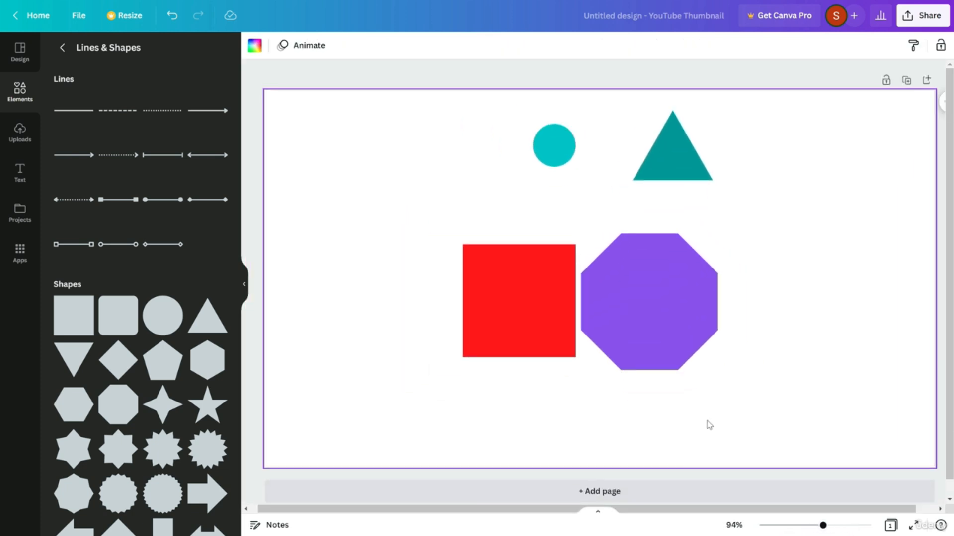